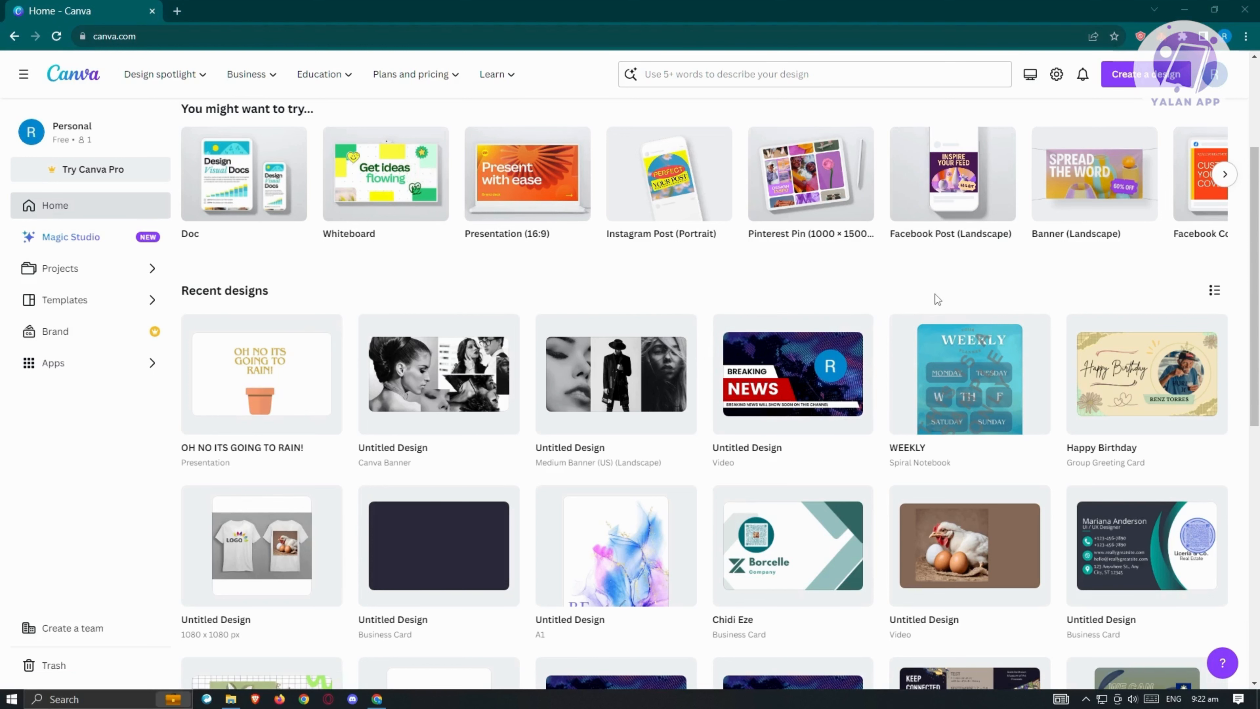
- Create a new blank Video design, finding the type with the search term "video"
{"action": "scroll", "coordinate": [918, 292], "scroll_direction": "up", "scroll_amount": 4}
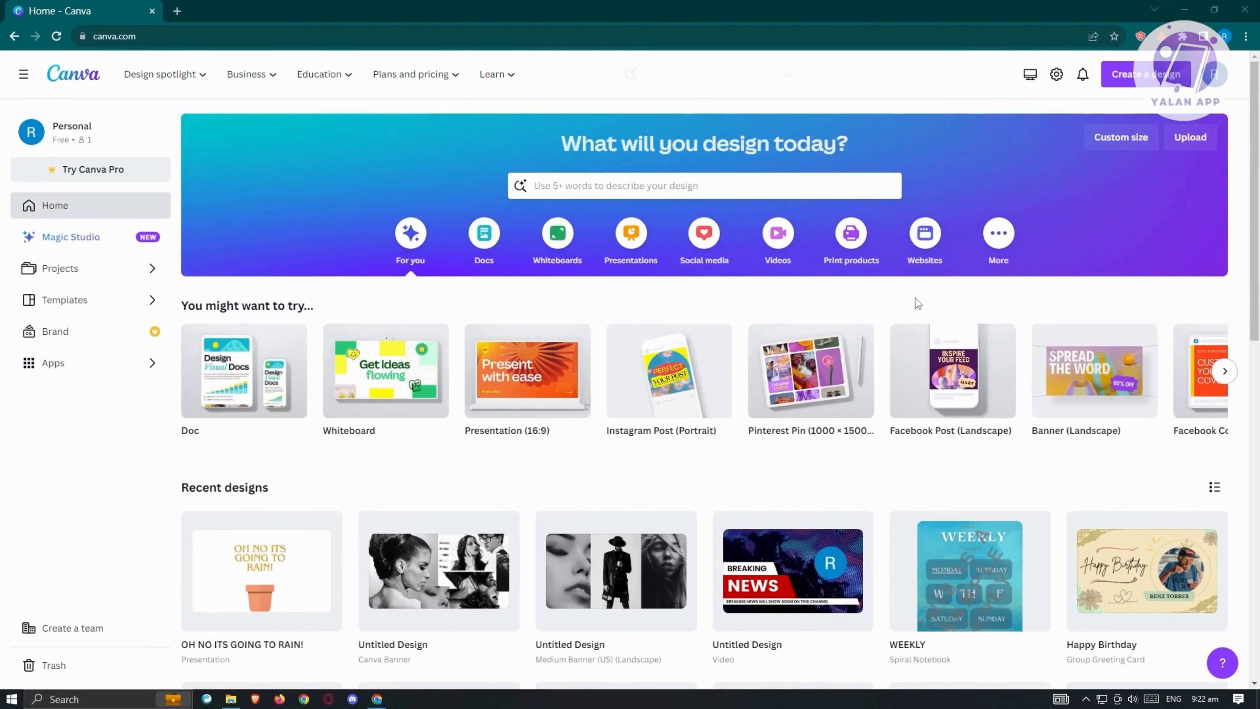
{"action": "left_click", "coordinate": [1158, 80]}
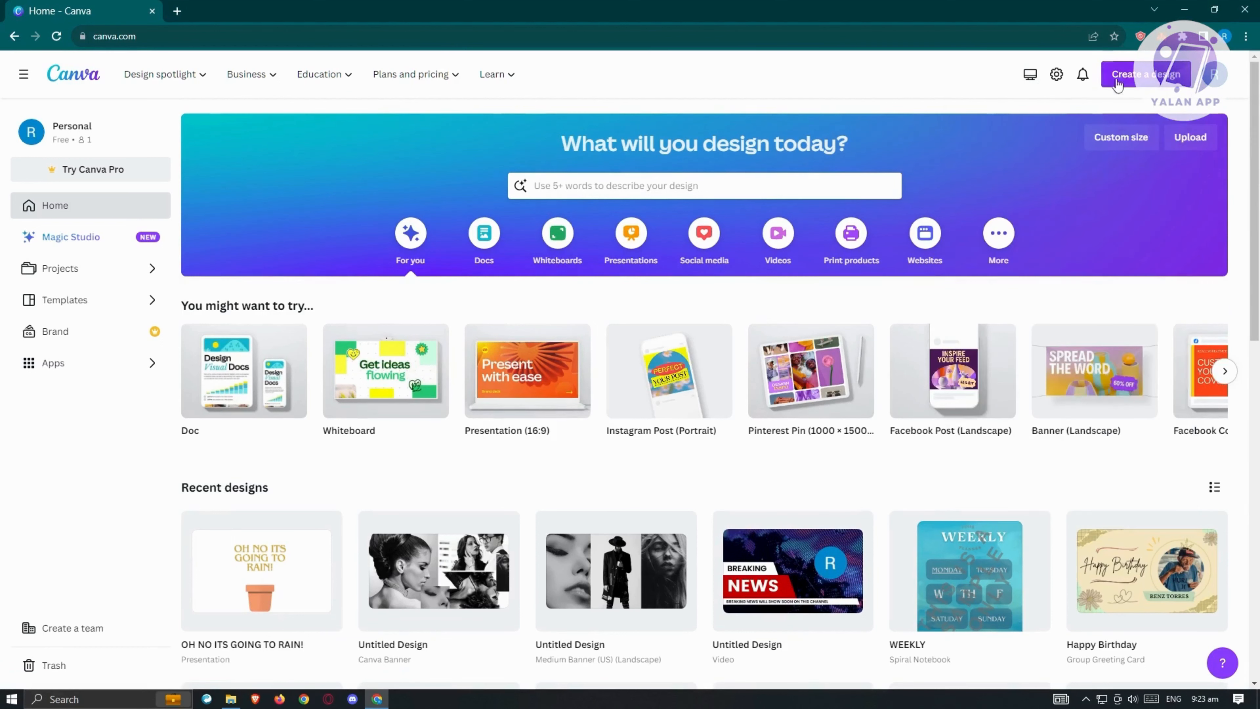
{"action": "left_click", "coordinate": [1118, 83]}
{"action": "type", "text": "video"}
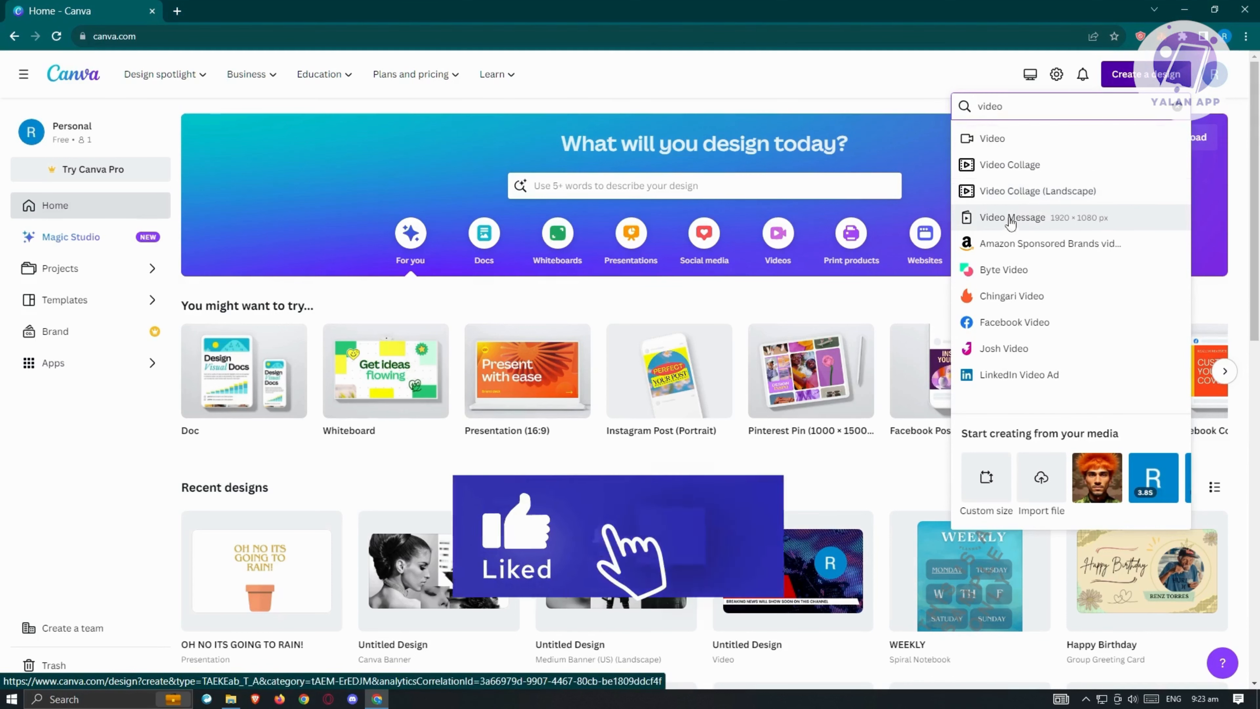
{"action": "left_click", "coordinate": [982, 143]}
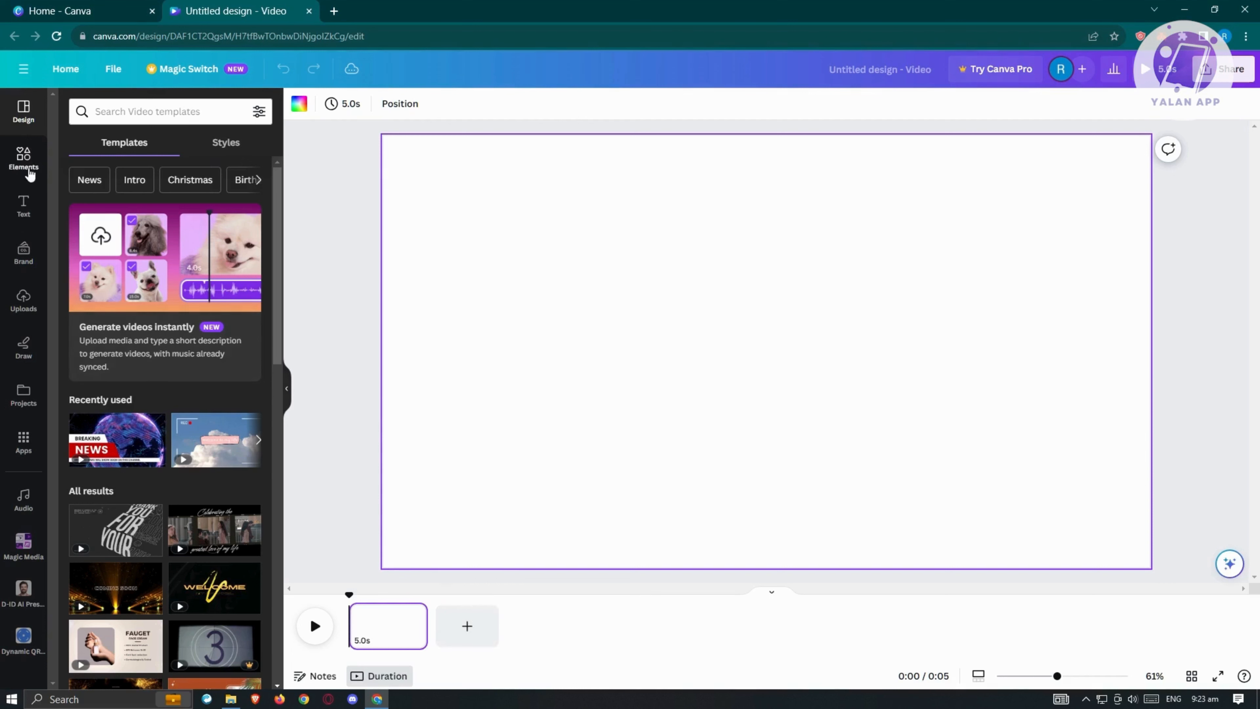
- Fill the blank page with the snowy forest image from the recently used elements
{"action": "left_click", "coordinate": [23, 158]}
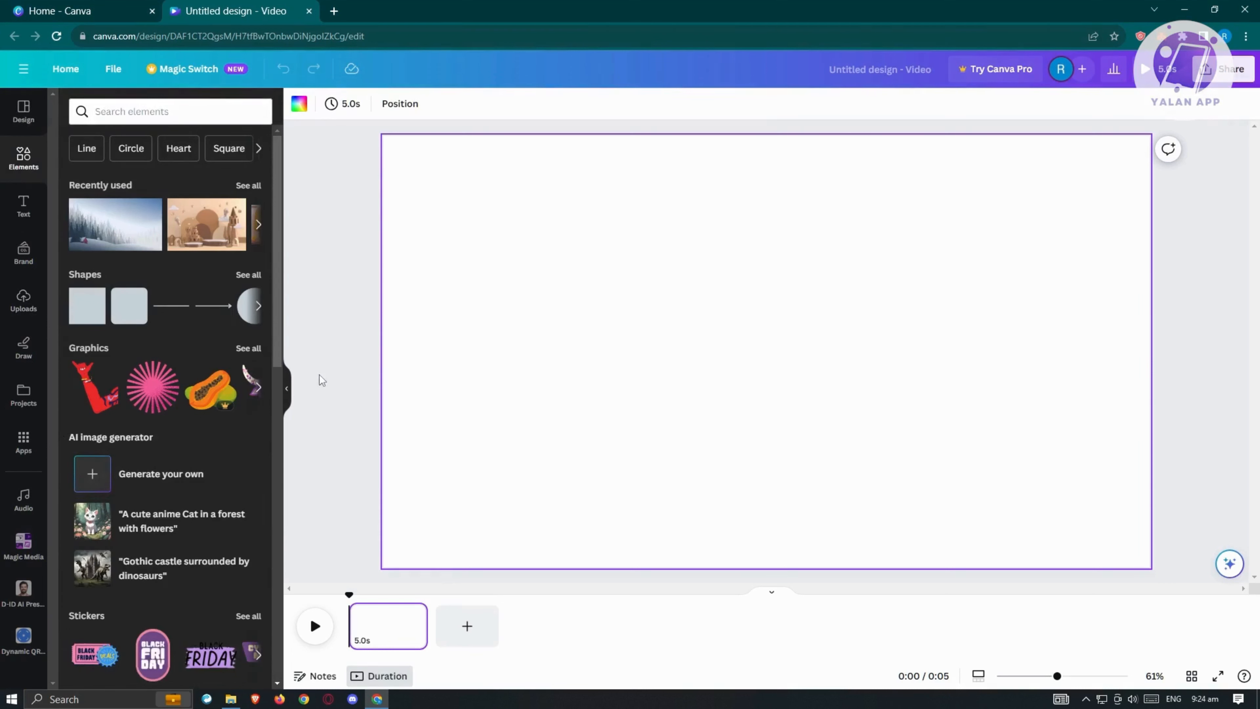
{"action": "left_click_drag", "start_coordinate": [96, 237], "coordinate": [379, 133]}
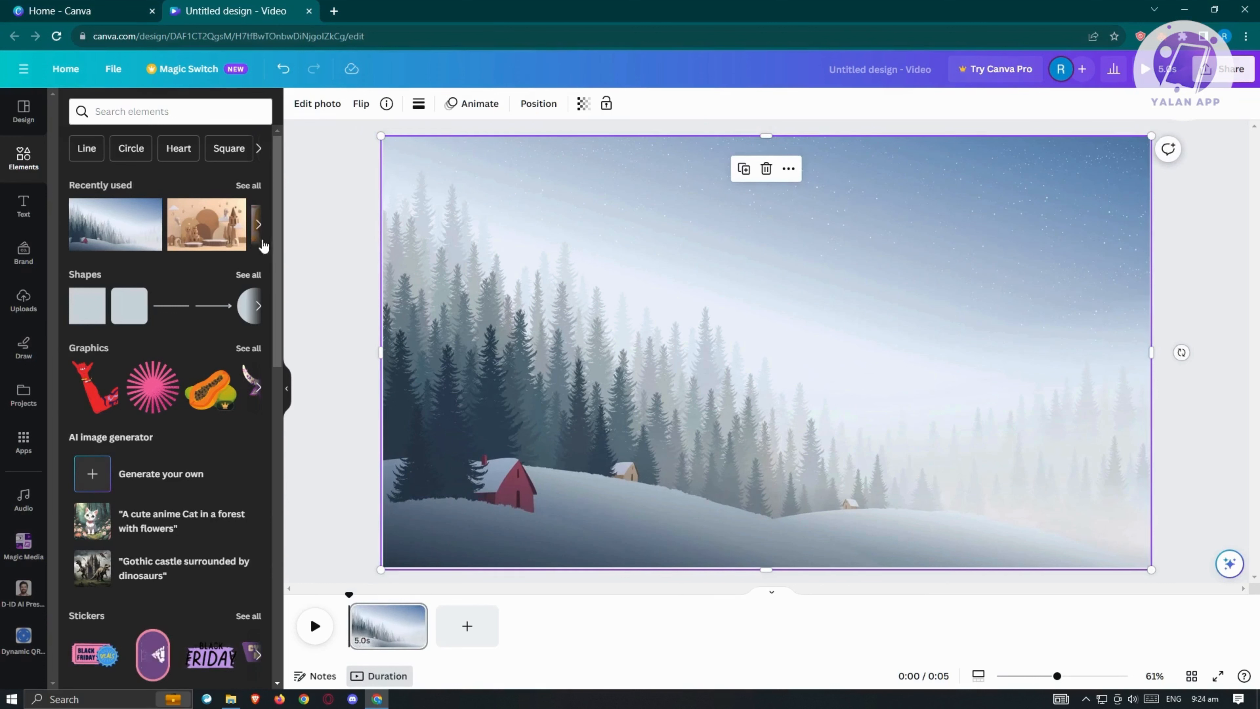
- Add the yellow and green butterfly from the recently used elements to the snowy forest page
{"action": "left_click", "coordinate": [260, 227]}
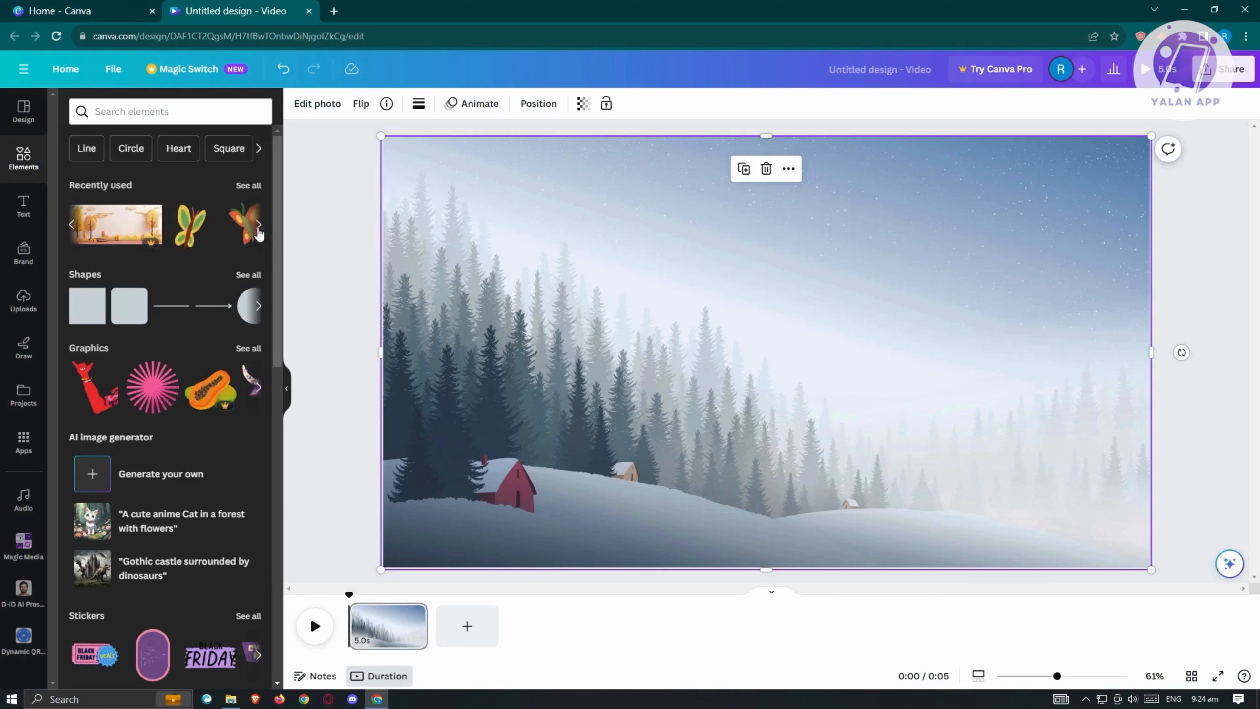
{"action": "left_click", "coordinate": [259, 229]}
{"action": "left_click", "coordinate": [72, 225]}
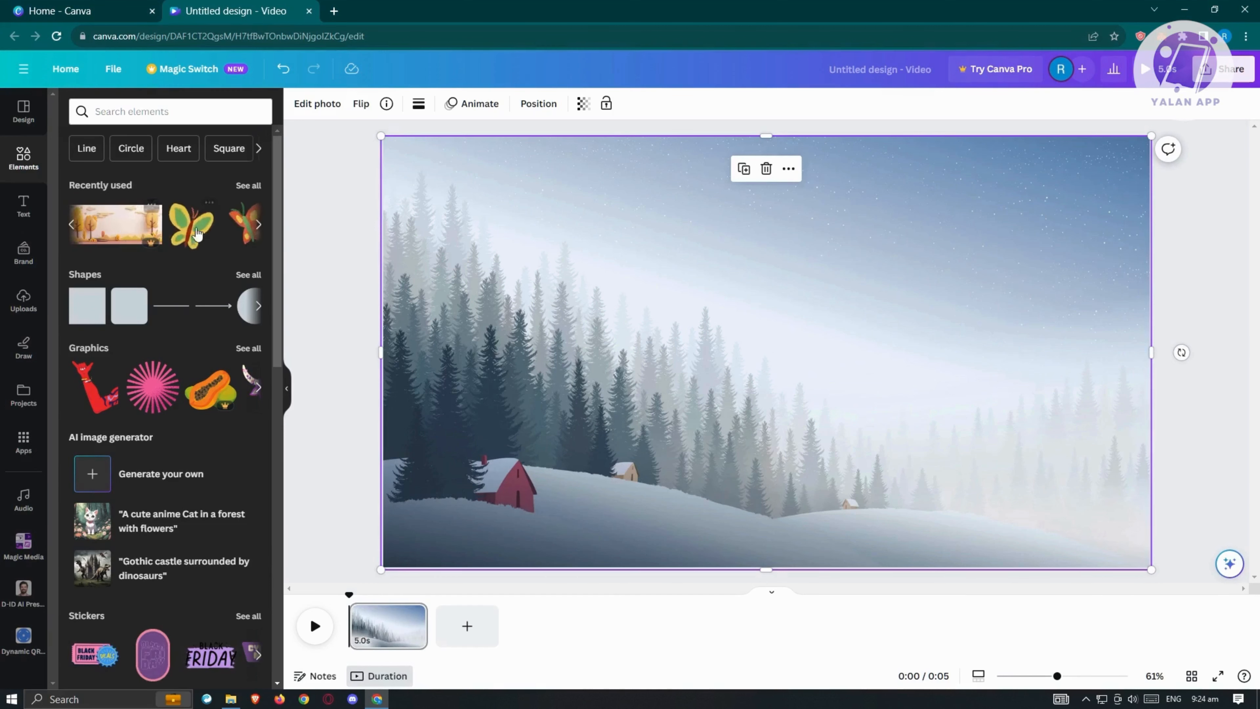
{"action": "left_click_drag", "start_coordinate": [198, 236], "coordinate": [474, 201]}
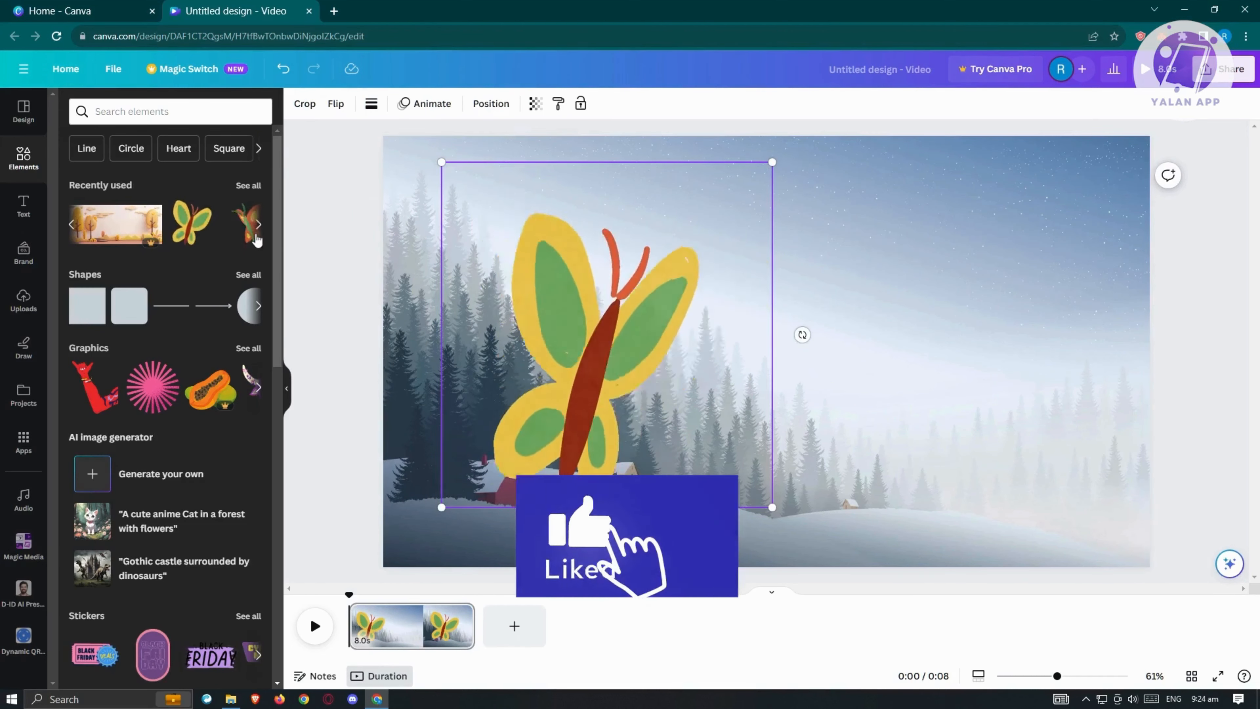
- Add the orange butterfly to the right half of the page and shrink it
{"action": "left_click_drag", "start_coordinate": [98, 221], "coordinate": [922, 339]}
{"action": "left_click_drag", "start_coordinate": [829, 187], "coordinate": [967, 276]}
{"action": "left_click_drag", "start_coordinate": [1077, 432], "coordinate": [947, 365]}
- Shrink the yellow butterfly and place it at the page's lower left, and move the orange butterfly up to the upper right
{"action": "left_click", "coordinate": [622, 327]}
{"action": "mouse_move", "coordinate": [622, 327]}
{"action": "left_mouse_down"}
{"action": "mouse_move", "coordinate": [679, 293]}
{"action": "mouse_move", "coordinate": [632, 316]}
{"action": "left_mouse_up"}
{"action": "left_click_drag", "start_coordinate": [783, 149], "coordinate": [680, 254]}
{"action": "left_click_drag", "start_coordinate": [628, 391], "coordinate": [690, 409]}
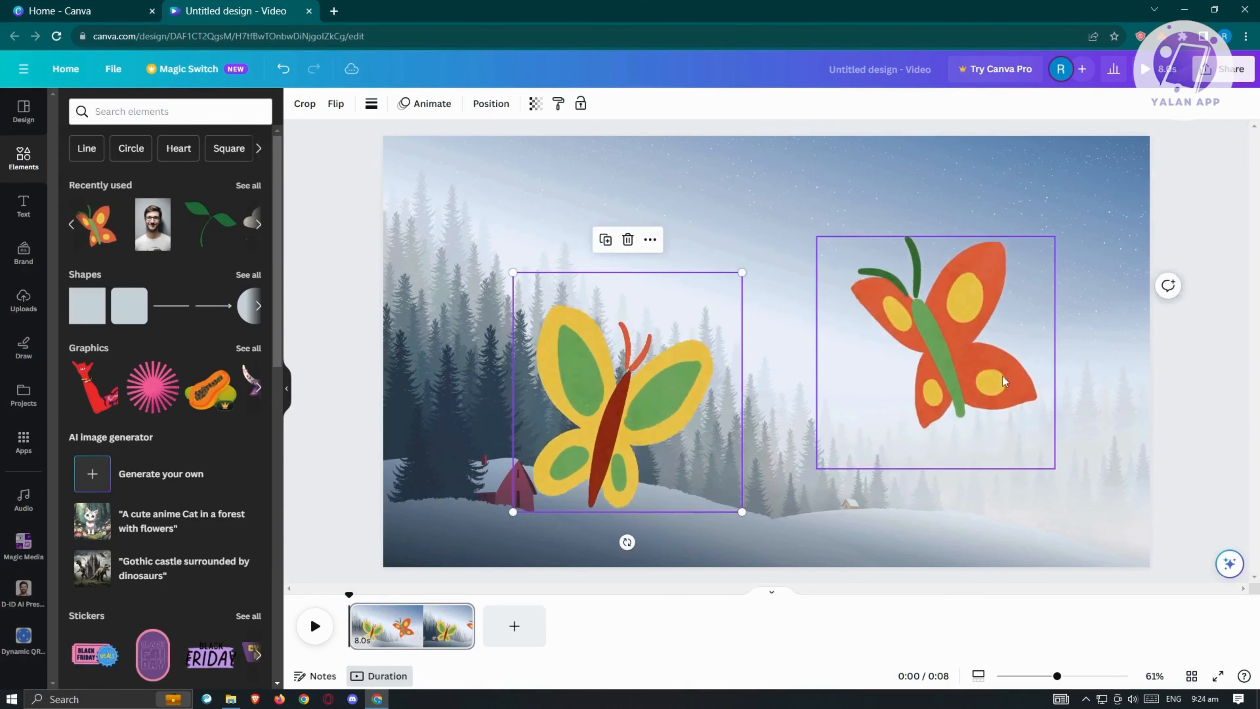
{"action": "left_click_drag", "start_coordinate": [948, 389], "coordinate": [921, 301]}
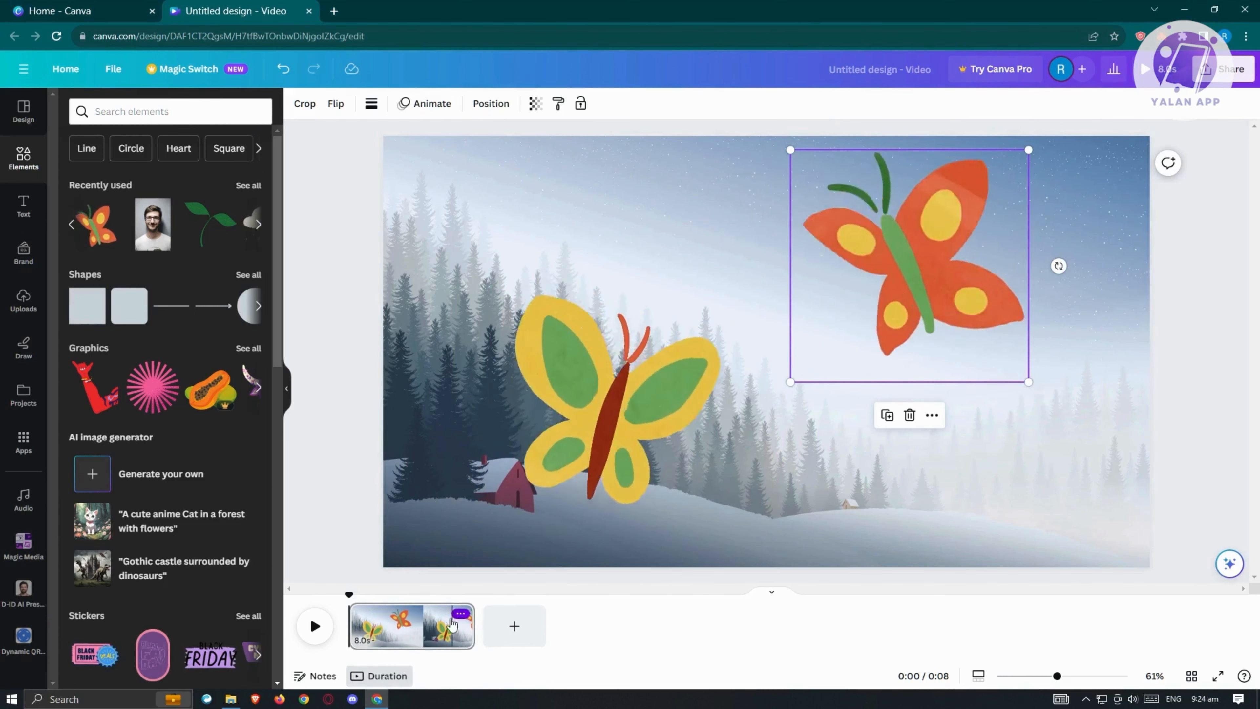
- Duplicate the butterfly page and select the copy for editing
{"action": "right_click", "coordinate": [391, 615]}
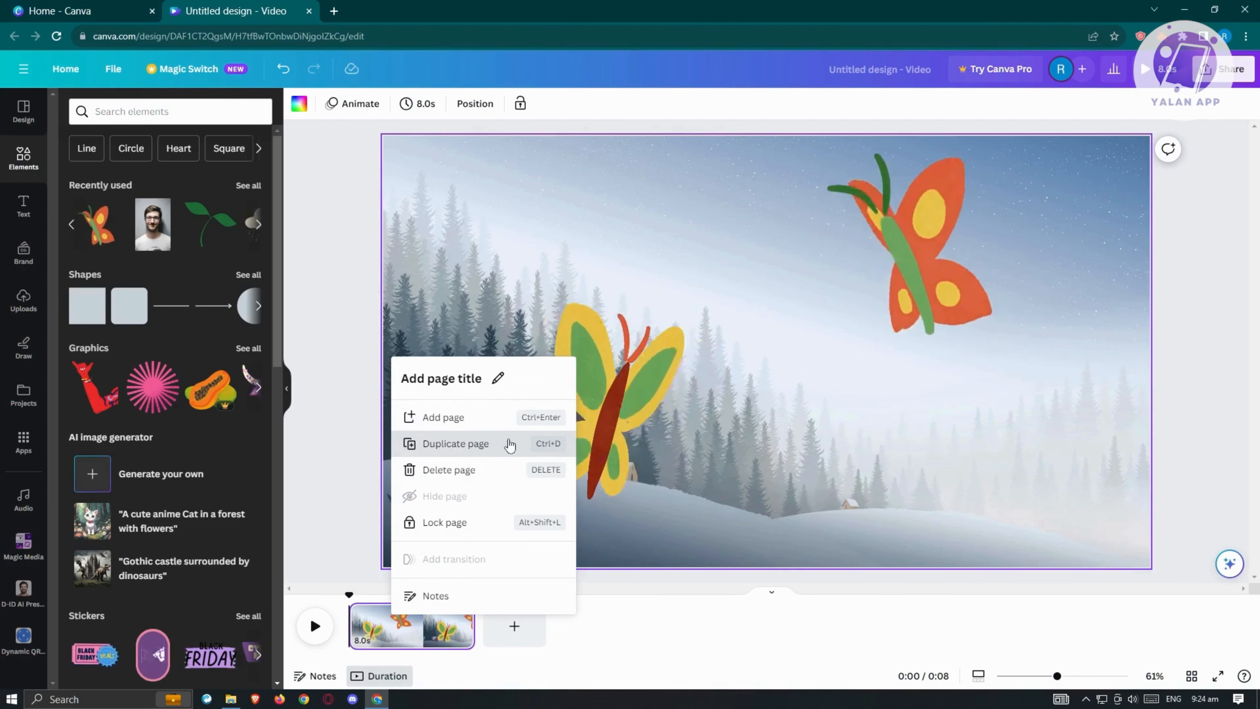
{"action": "left_click", "coordinate": [496, 444]}
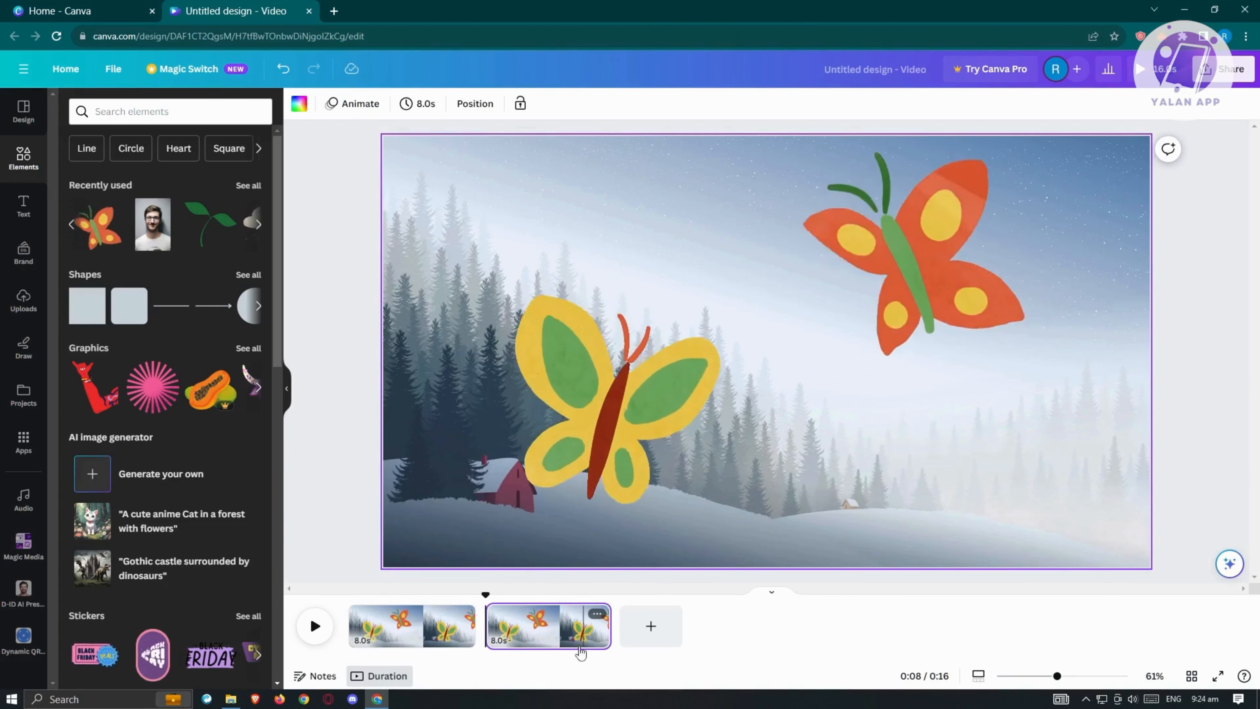
{"action": "left_click", "coordinate": [557, 640]}
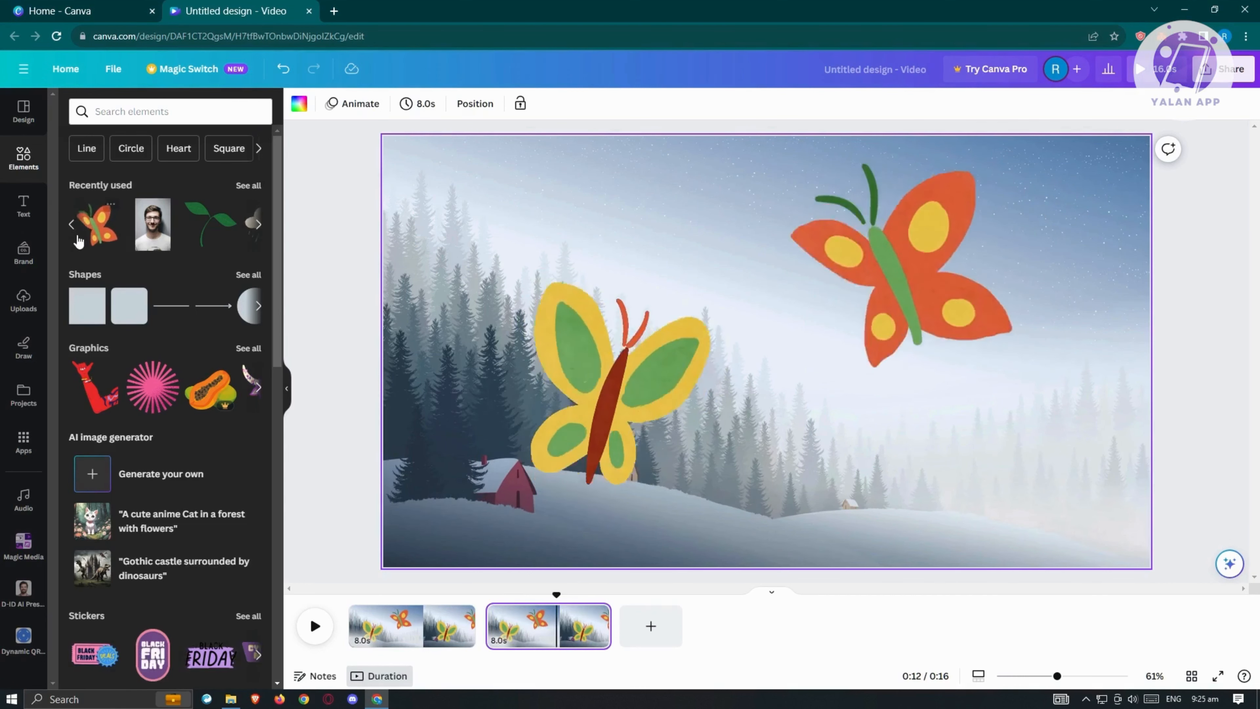
- Add the brown castle image to the second page and enlarge it to cover the whole page
{"action": "left_click", "coordinate": [73, 228]}
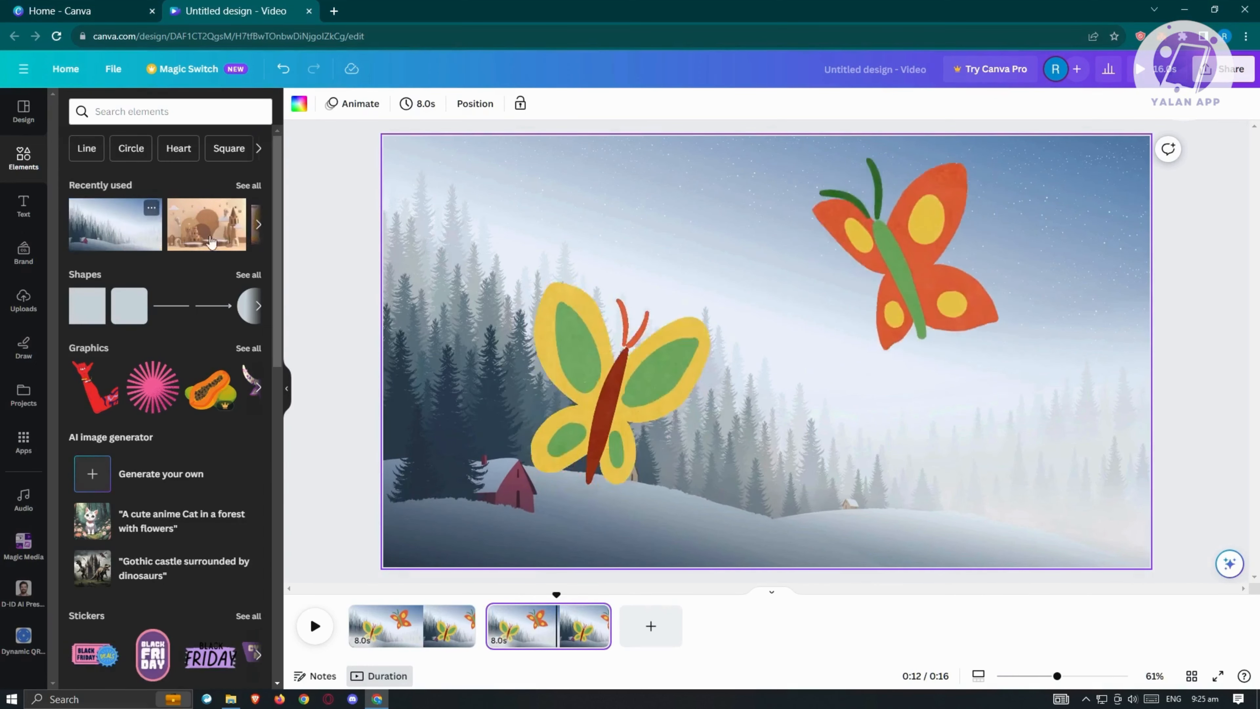
{"action": "left_click_drag", "start_coordinate": [208, 240], "coordinate": [516, 378]}
{"action": "left_click_drag", "start_coordinate": [999, 341], "coordinate": [1190, 183]}
{"action": "left_click_drag", "start_coordinate": [1087, 255], "coordinate": [991, 183]}
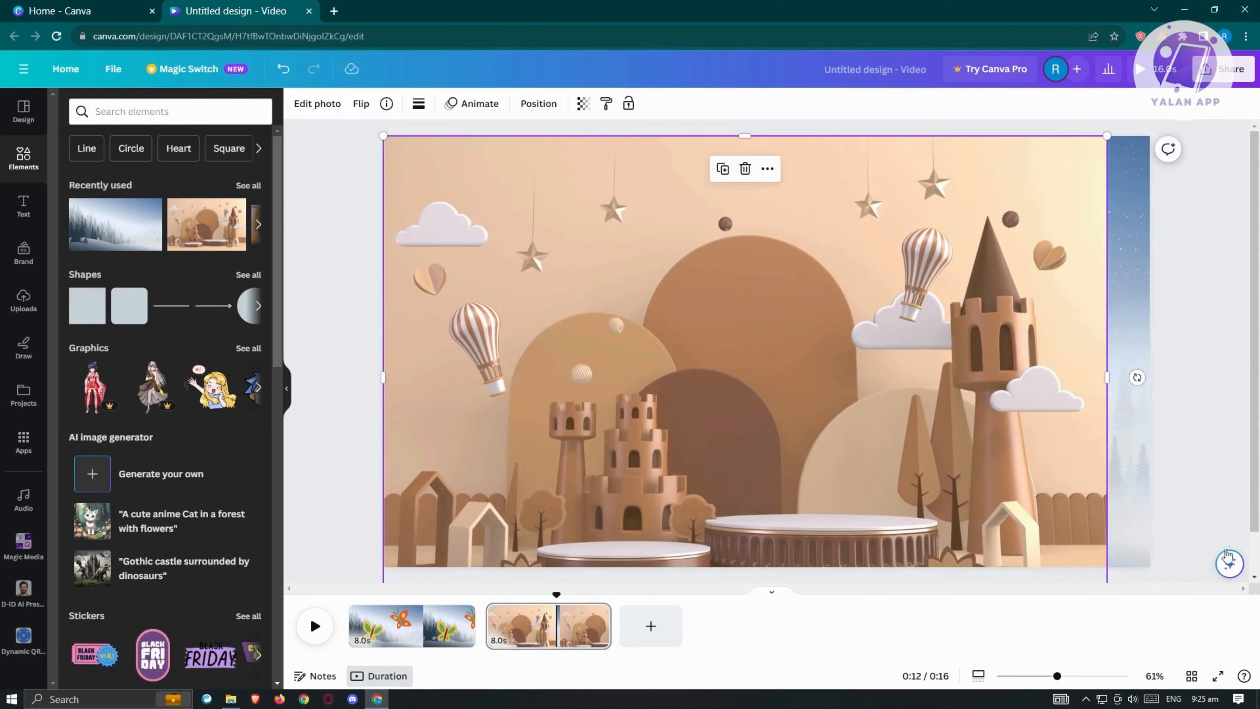
{"action": "left_click_drag", "start_coordinate": [1109, 376], "coordinate": [1150, 375]}
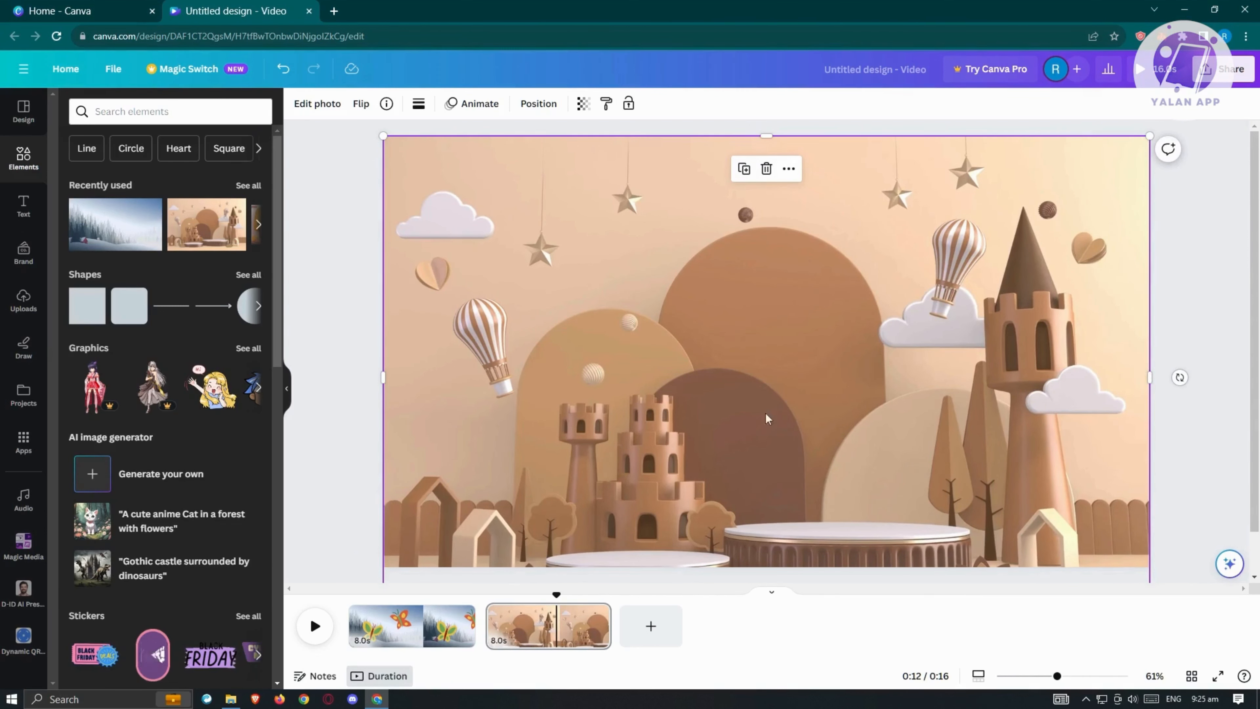
- Paste the castle image onto the first page and move it down until only a thin strip overlaps the page's bottom edge
{"action": "left_click", "coordinate": [393, 622]}
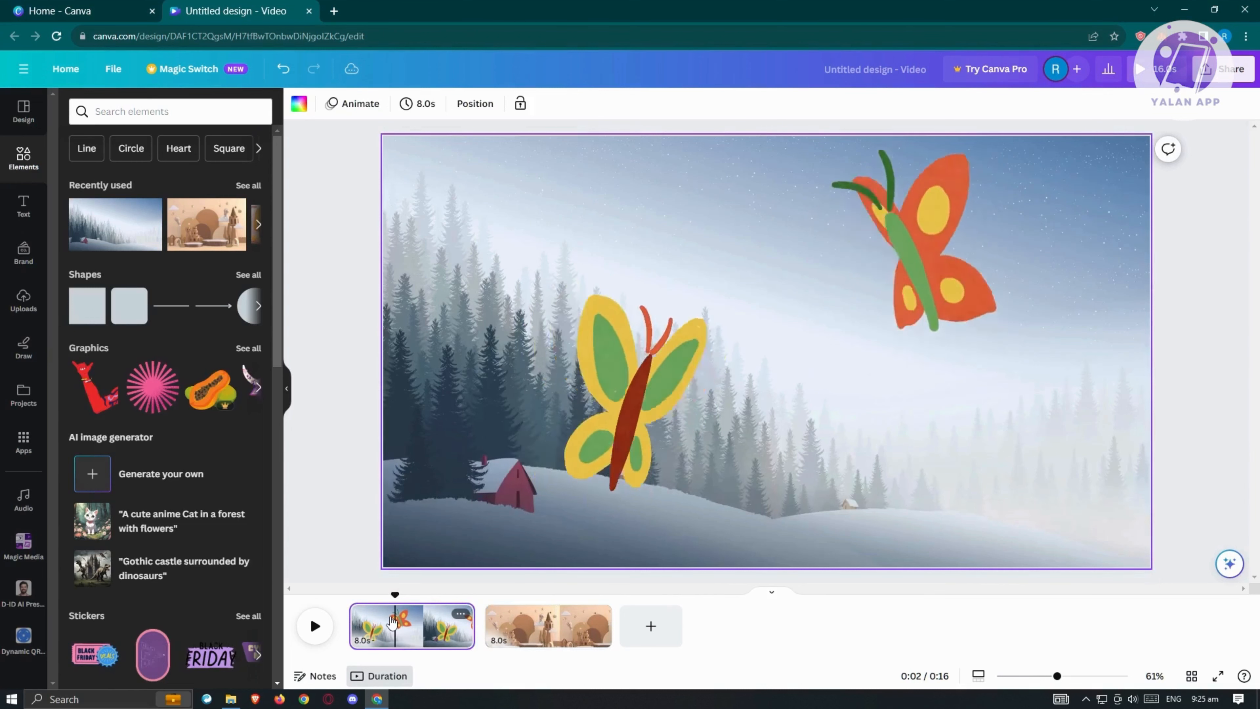
{"action": "key", "text": "ctrl+v"}
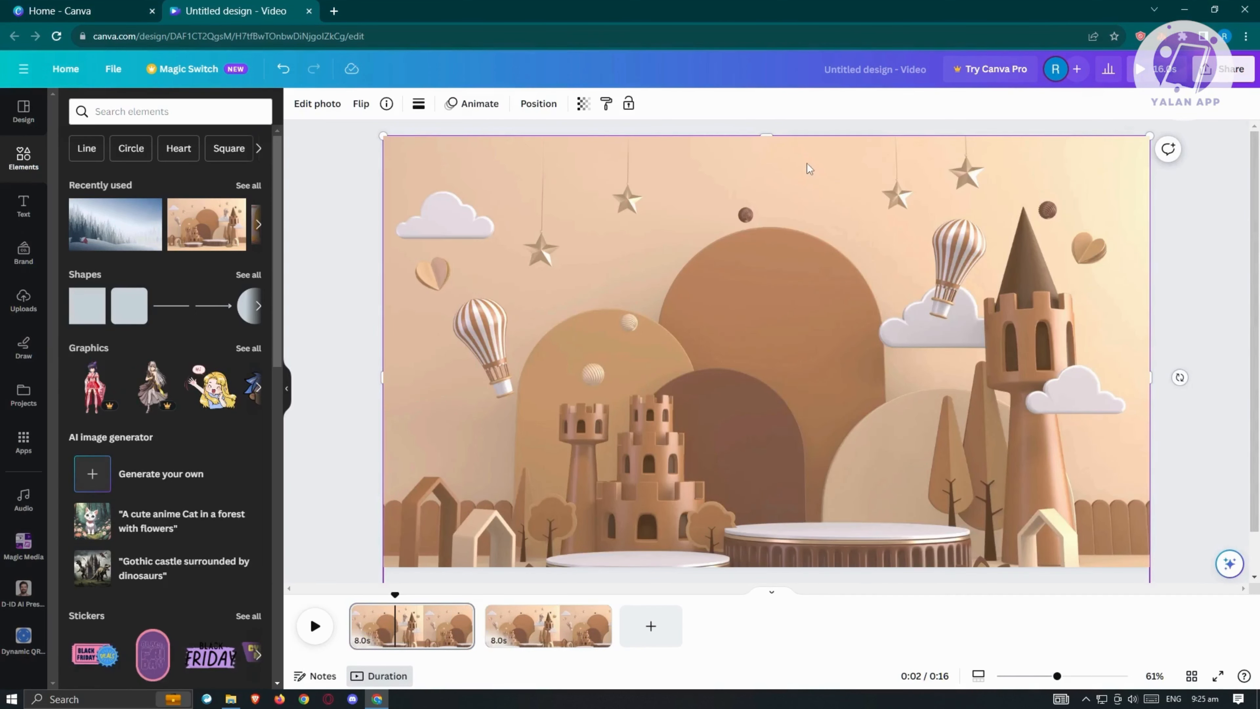
{"action": "left_click_drag", "start_coordinate": [807, 164], "coordinate": [808, 164]}
{"action": "left_click_drag", "start_coordinate": [808, 306], "coordinate": [807, 624]}
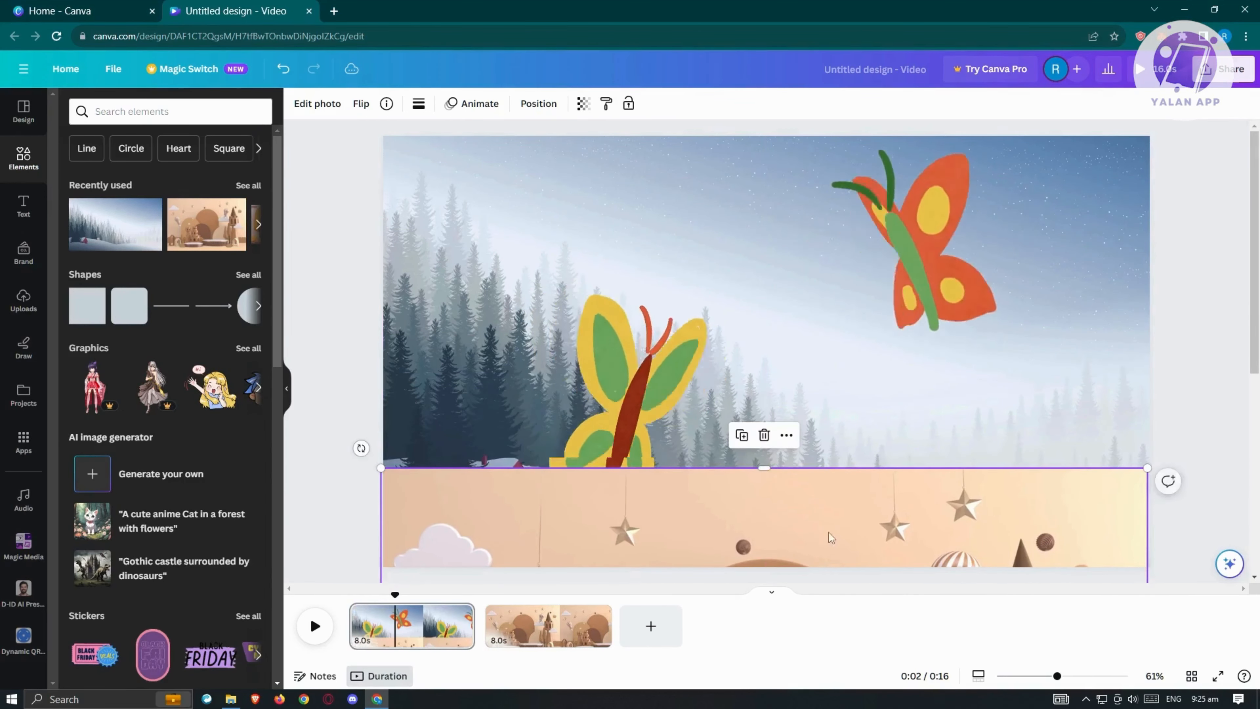
{"action": "left_click_drag", "start_coordinate": [842, 485], "coordinate": [842, 540]}
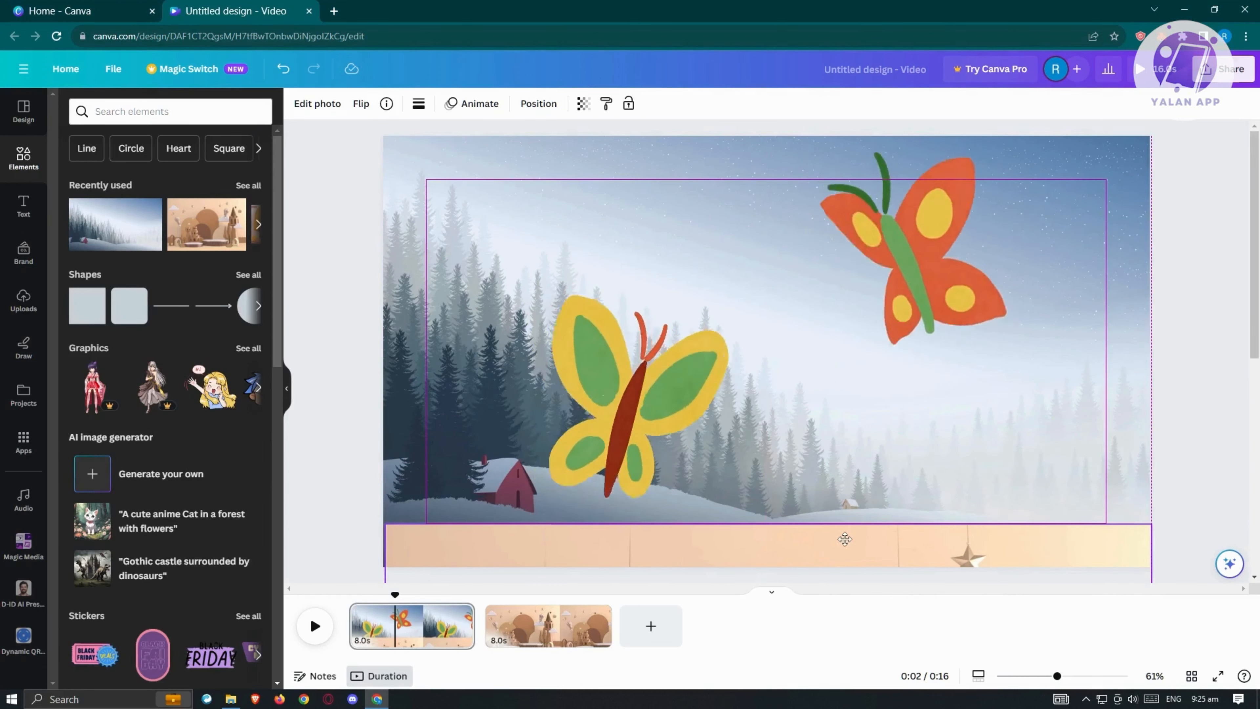
{"action": "left_click_drag", "start_coordinate": [842, 539], "coordinate": [848, 556]}
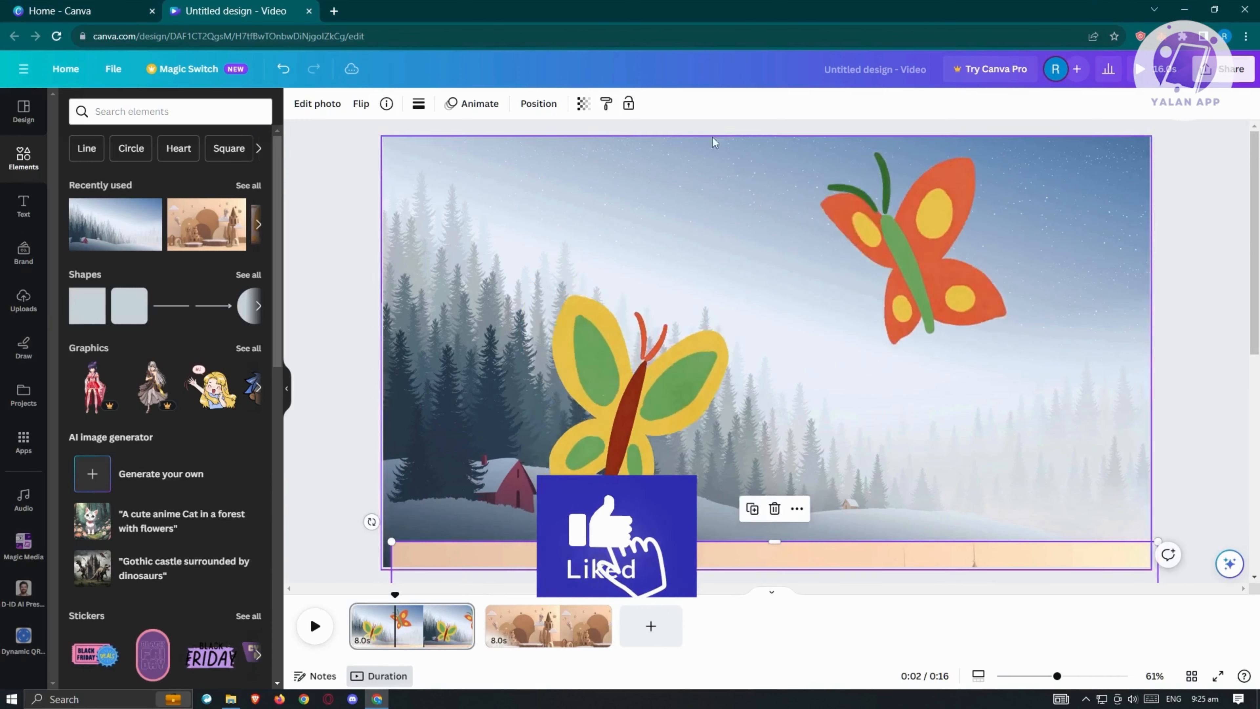
{"action": "mouse_move", "coordinate": [947, 554]}
{"action": "left_mouse_down"}
{"action": "mouse_move", "coordinate": [971, 558]}
{"action": "mouse_move", "coordinate": [943, 554]}
{"action": "mouse_move", "coordinate": [952, 565]}
{"action": "left_mouse_up"}
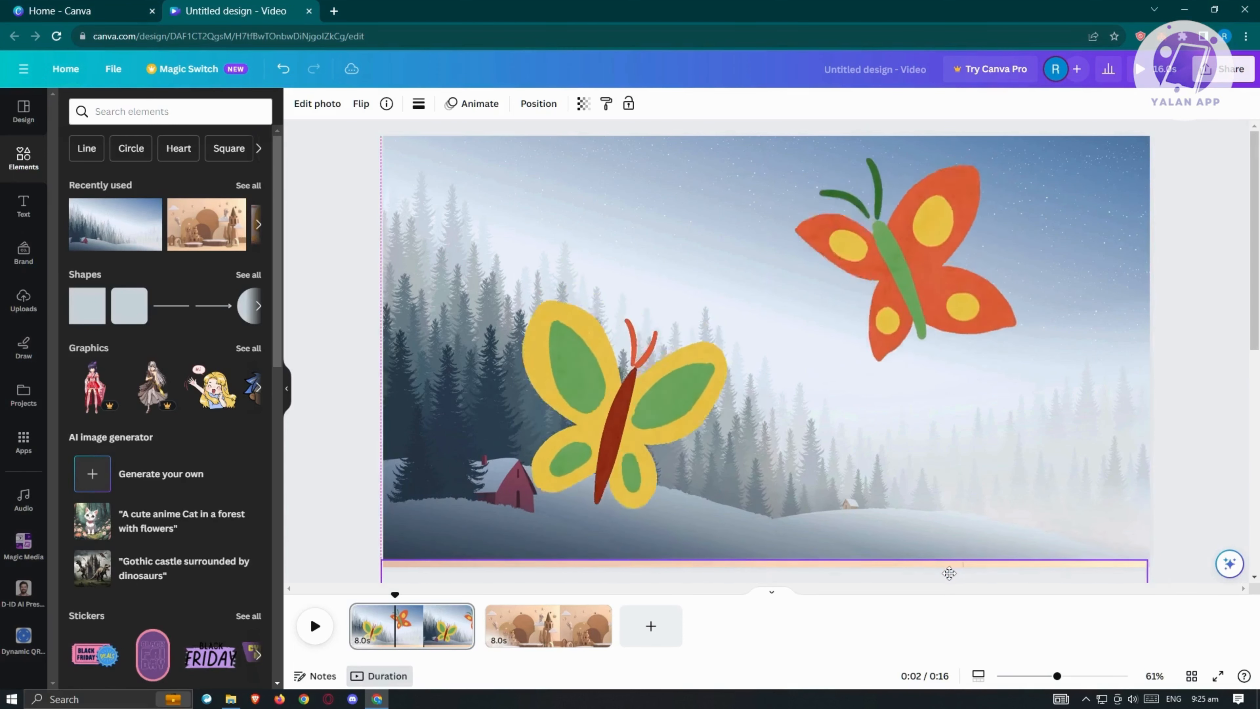
{"action": "left_click_drag", "start_coordinate": [950, 572], "coordinate": [955, 576]}
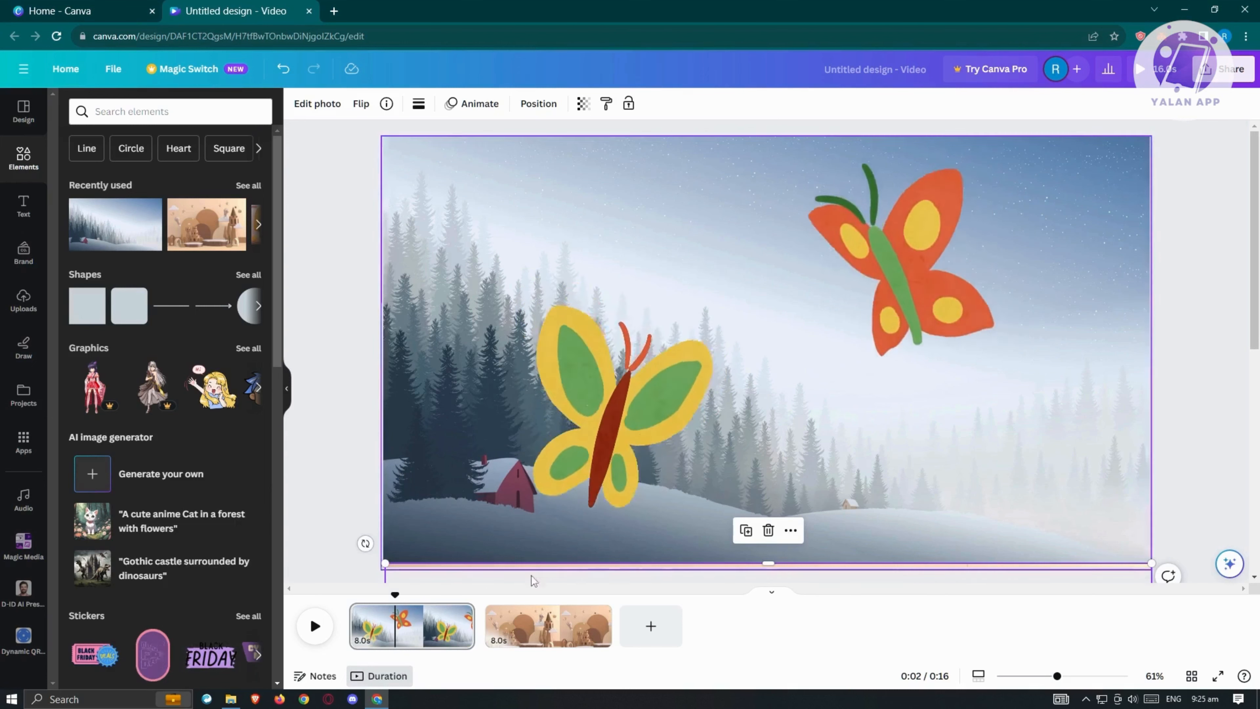
- On the second page, move the castle image layer beneath both butterflies and above the snowy forest
{"action": "left_click", "coordinate": [549, 631]}
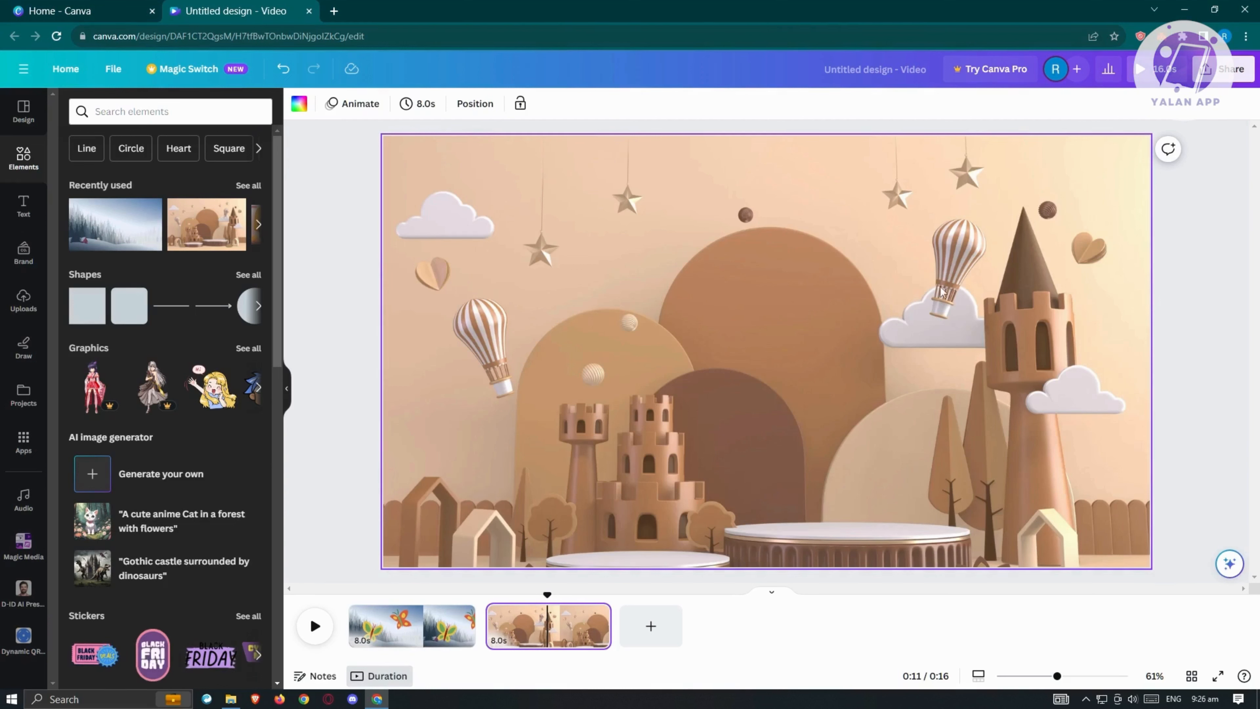
{"action": "left_click", "coordinate": [343, 216]}
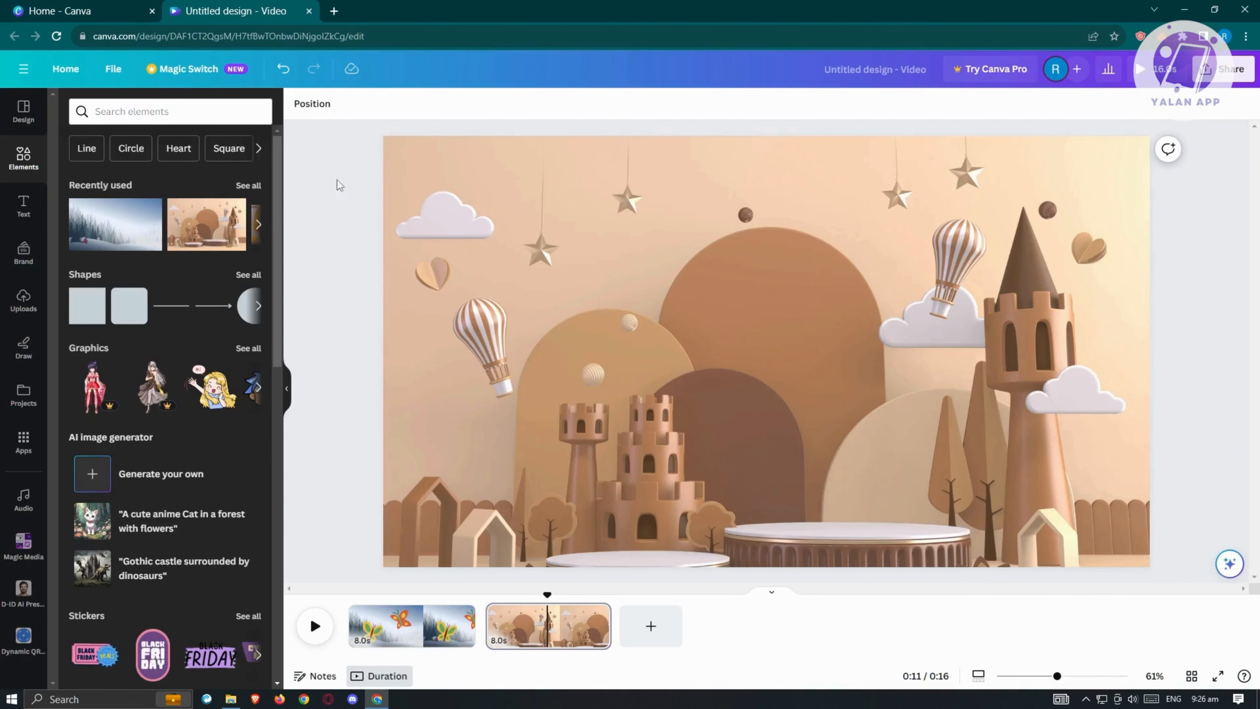
{"action": "left_click", "coordinate": [312, 104]}
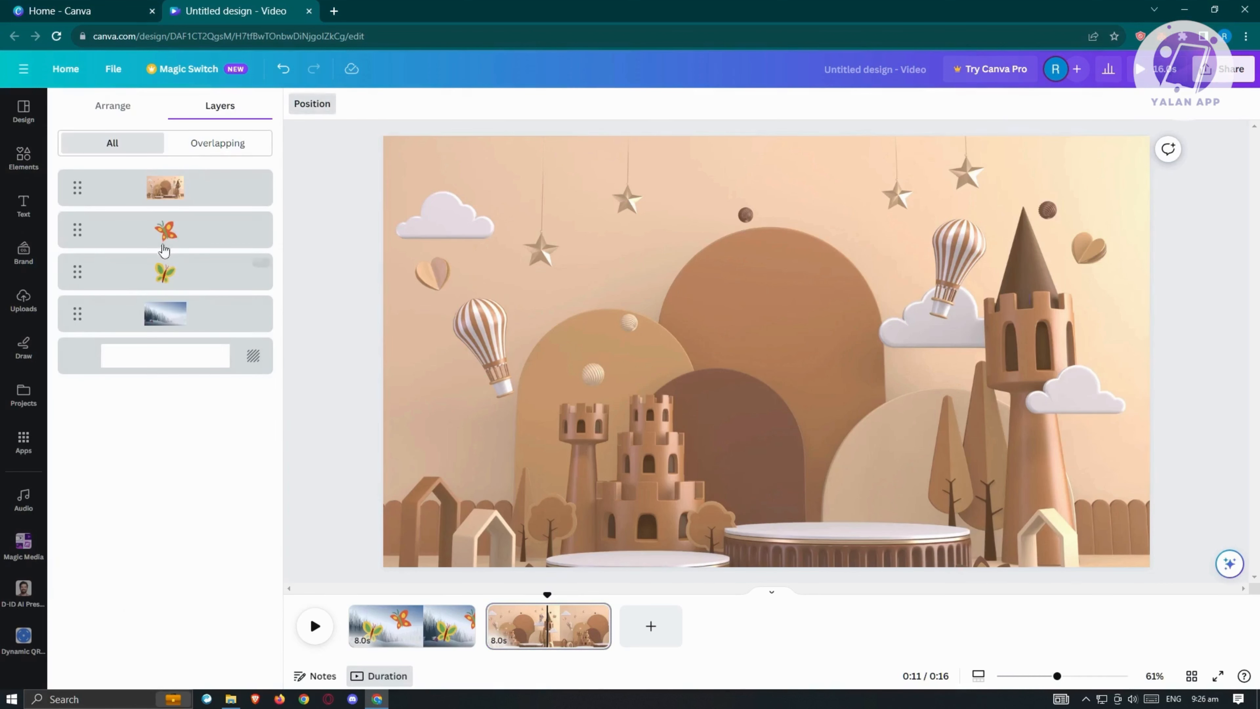
{"action": "left_click_drag", "start_coordinate": [177, 201], "coordinate": [181, 293]}
{"action": "left_click_drag", "start_coordinate": [175, 219], "coordinate": [207, 283]}
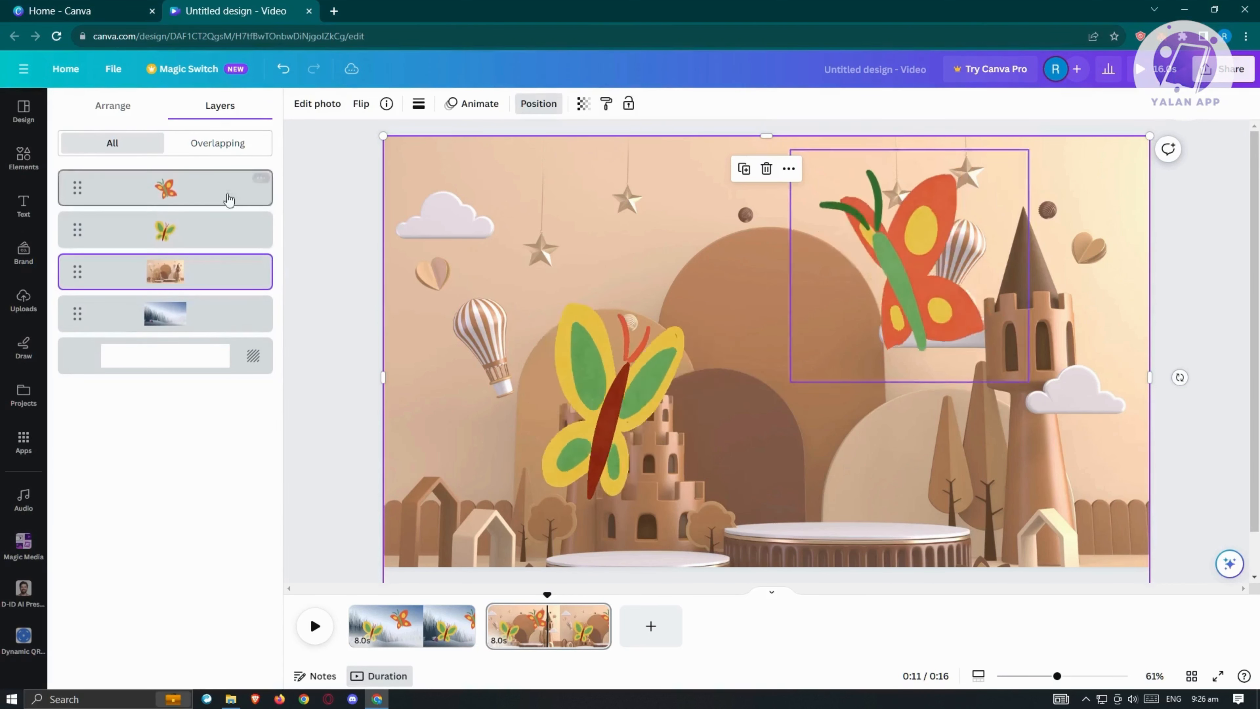
- On the first page, order the layers so the castle image lies beneath both butterflies and the snowy forest
{"action": "left_click", "coordinate": [392, 628]}
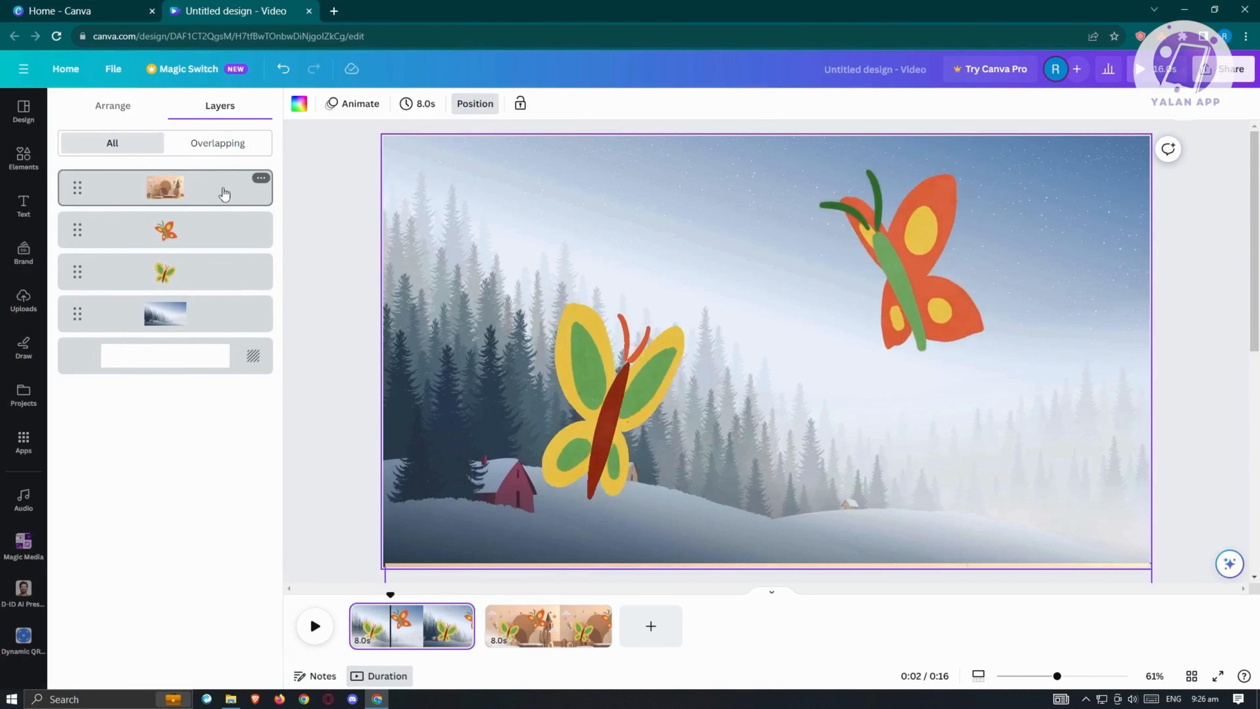
{"action": "left_click_drag", "start_coordinate": [224, 194], "coordinate": [225, 286]}
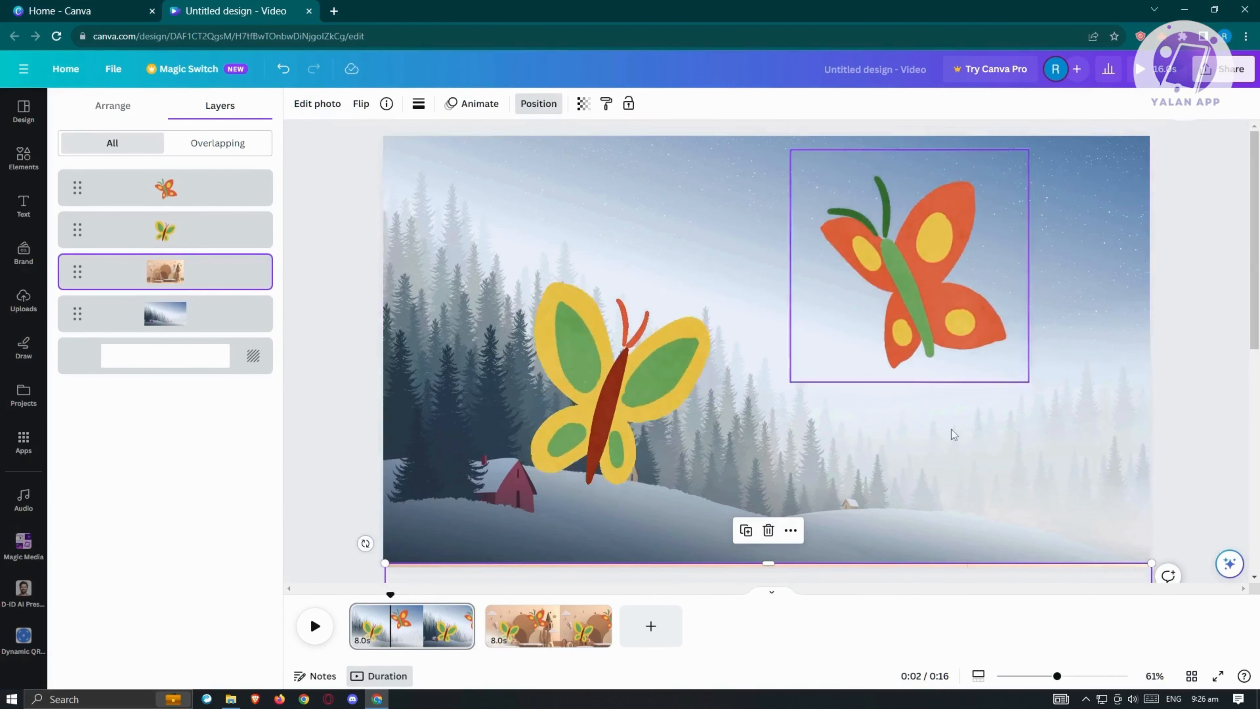
{"action": "left_click_drag", "start_coordinate": [202, 315], "coordinate": [229, 332]}
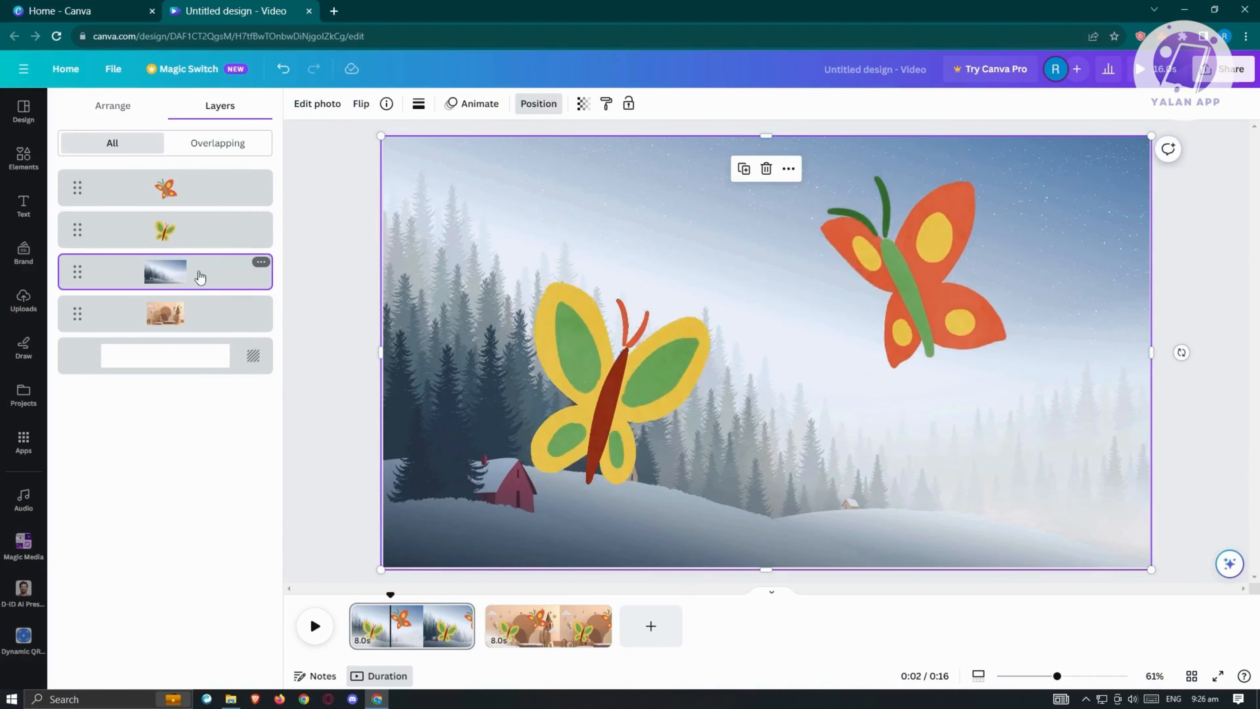
- On the second page, move the snowy forest image up until only its lower edge overlaps the page's top, and return to the first page
{"action": "left_click", "coordinate": [536, 623]}
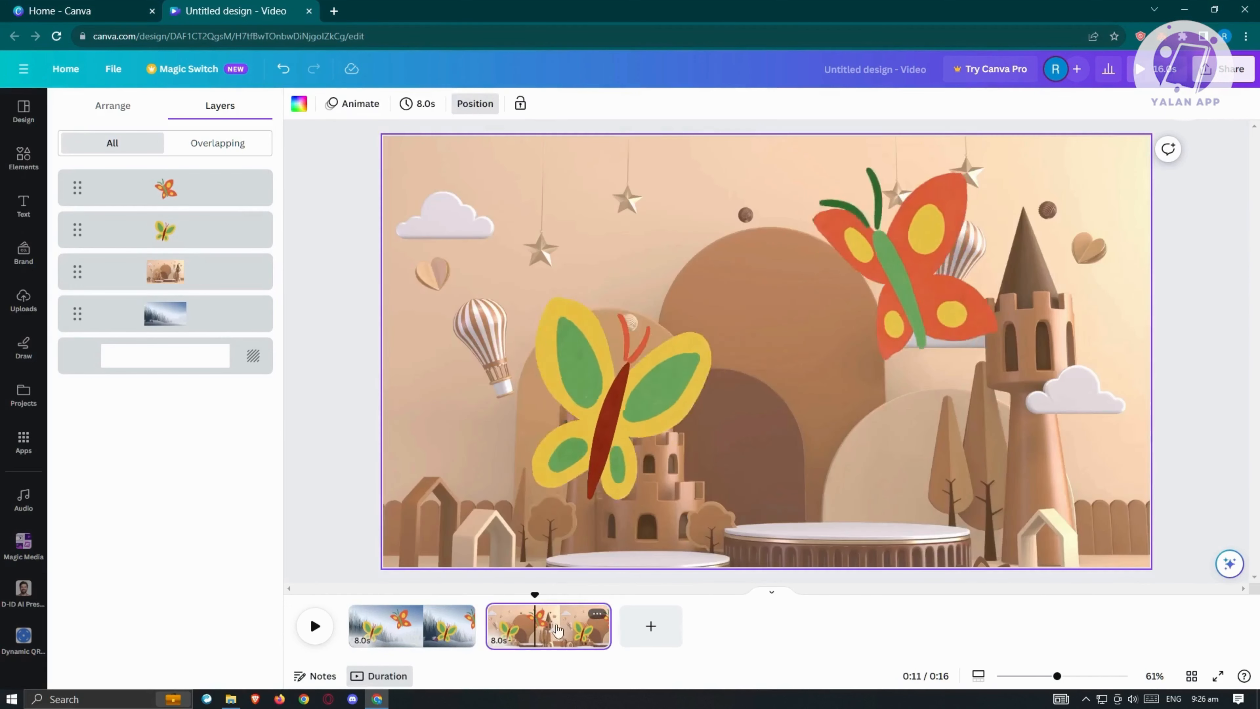
{"action": "left_click", "coordinate": [182, 321]}
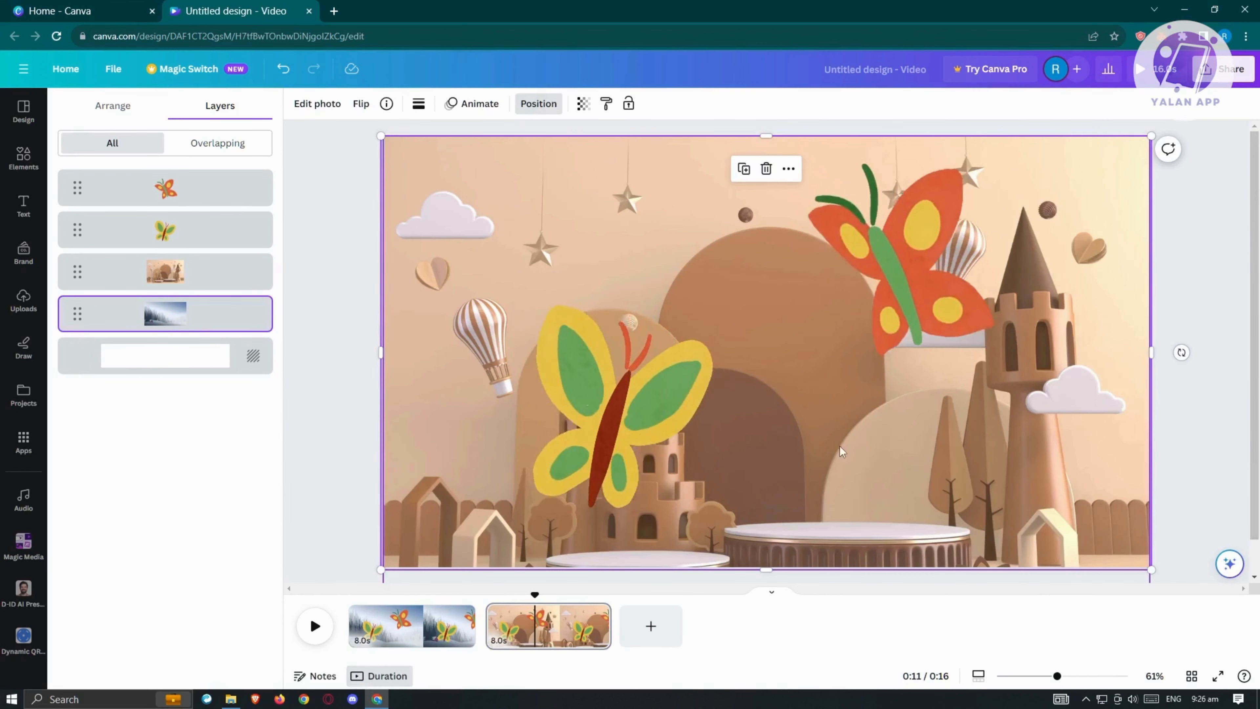
{"action": "left_click_drag", "start_coordinate": [840, 428], "coordinate": [842, 29]}
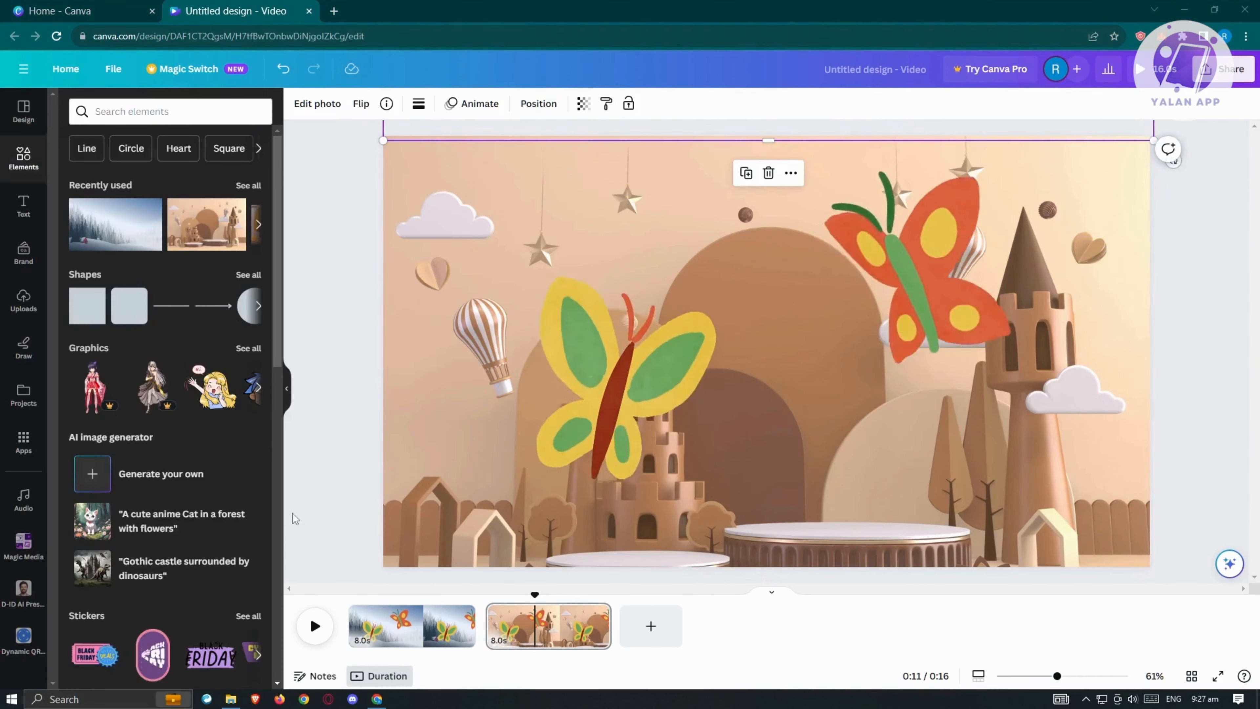
{"action": "left_click", "coordinate": [421, 631]}
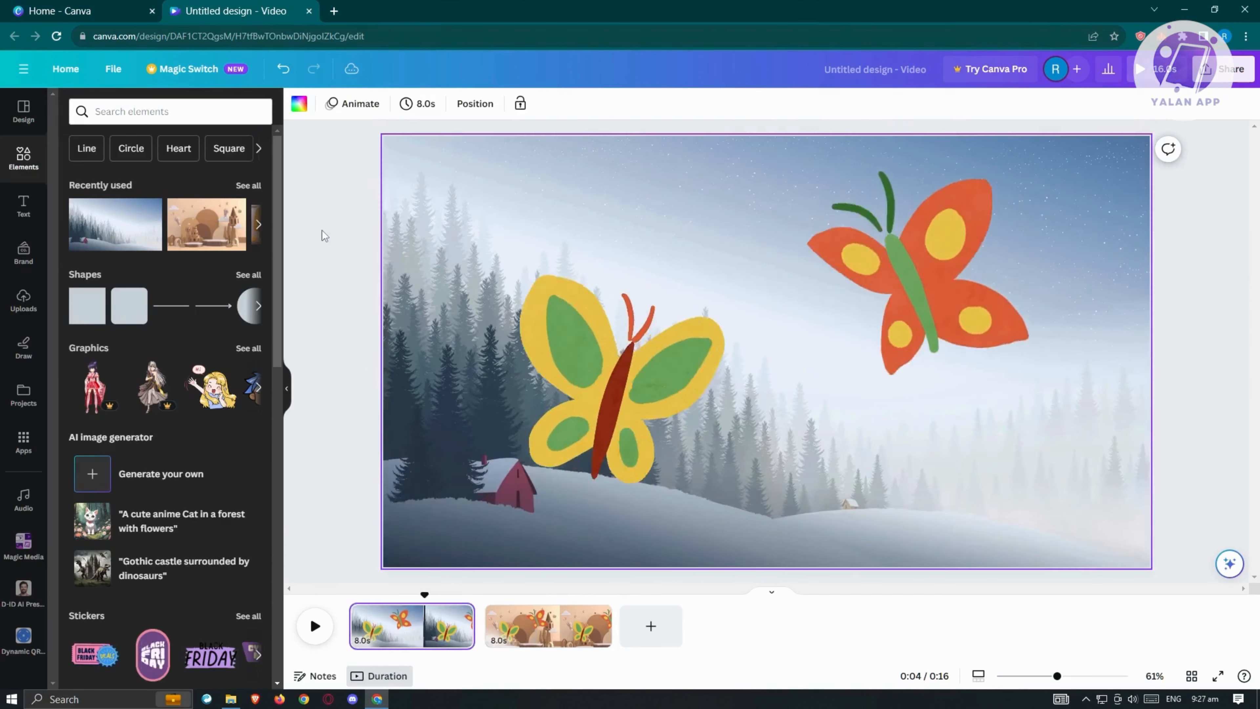
- On the second page, move the yellow butterfly out past the page's right edge until only a thin strip of its frame overlaps
{"action": "left_click", "coordinate": [312, 103]}
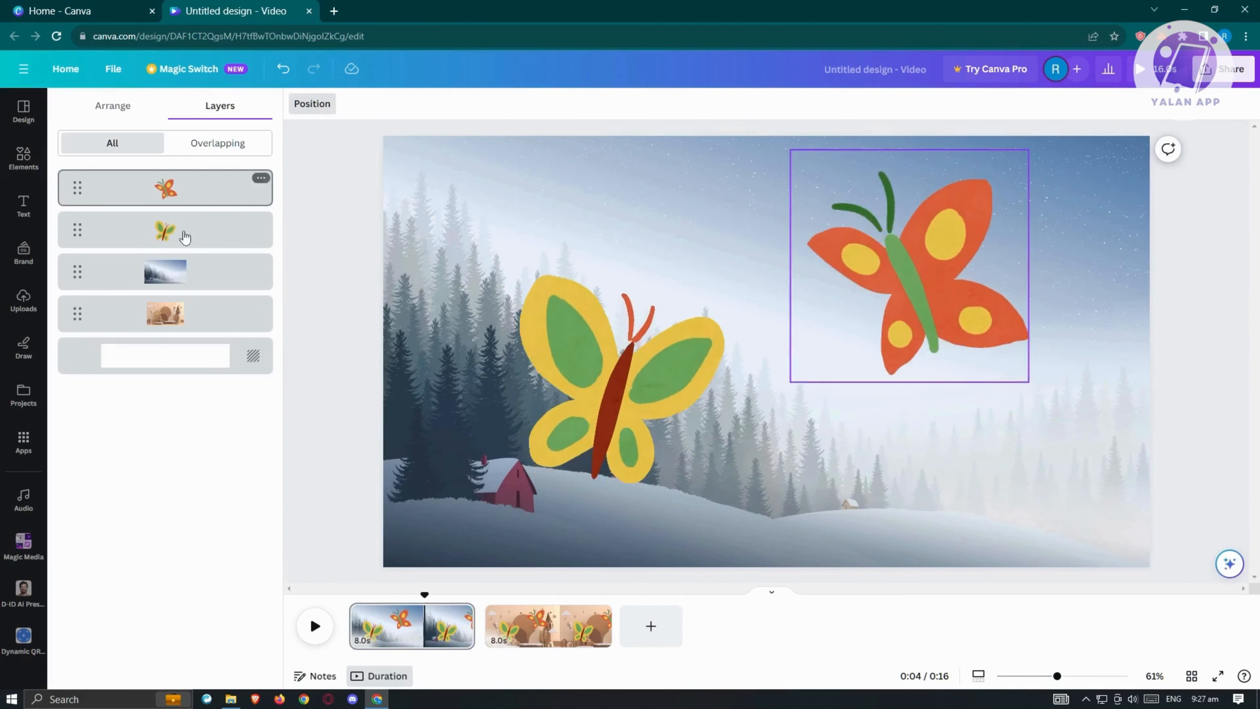
{"action": "left_click", "coordinate": [548, 624]}
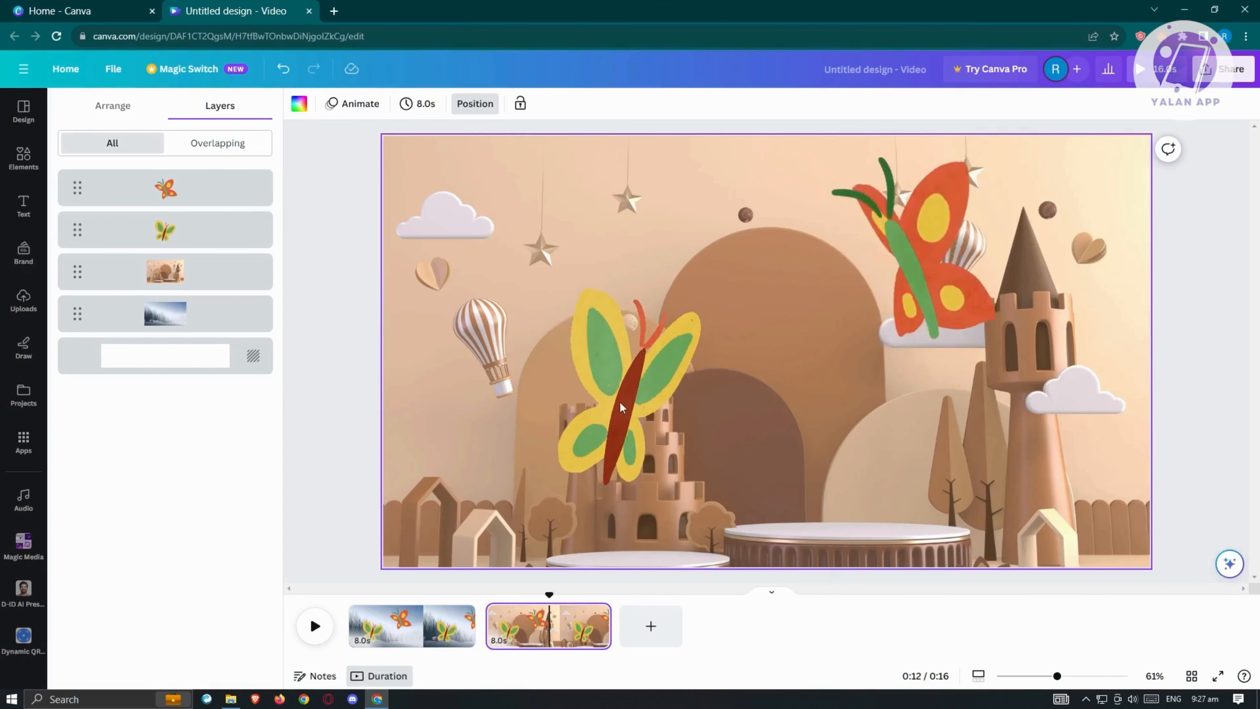
{"action": "left_click", "coordinate": [617, 402]}
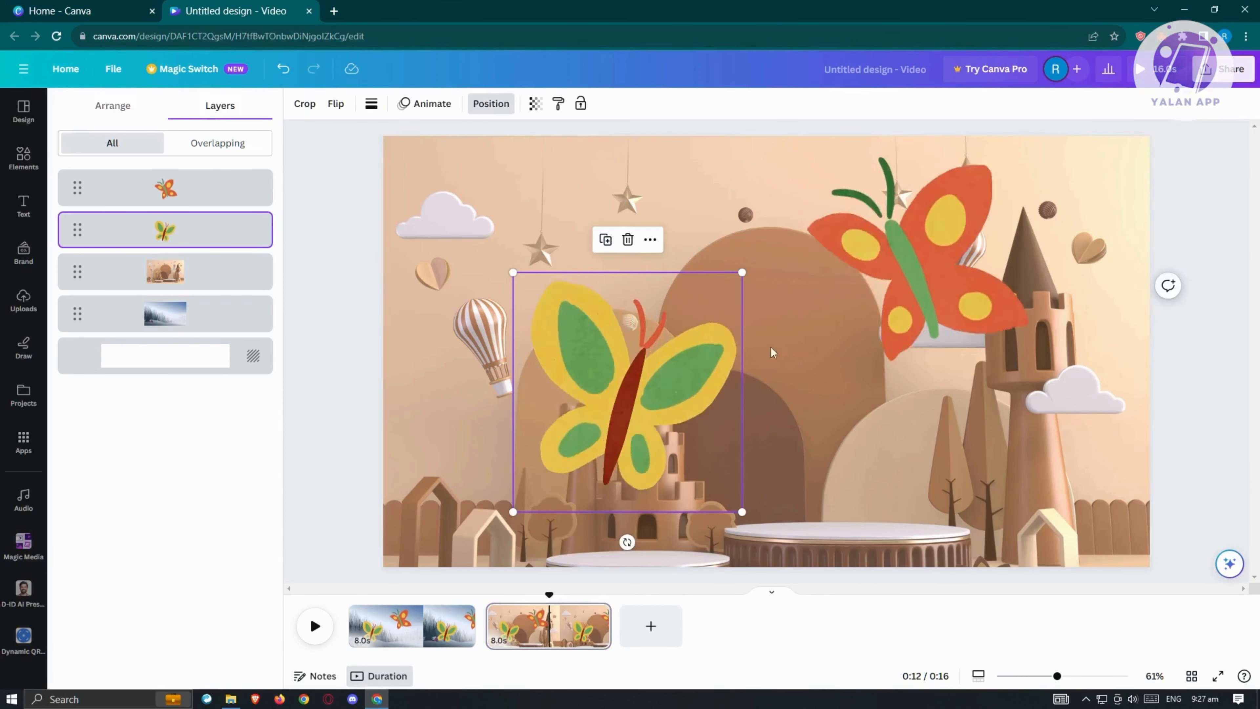
{"action": "left_click_drag", "start_coordinate": [626, 401], "coordinate": [1218, 282]}
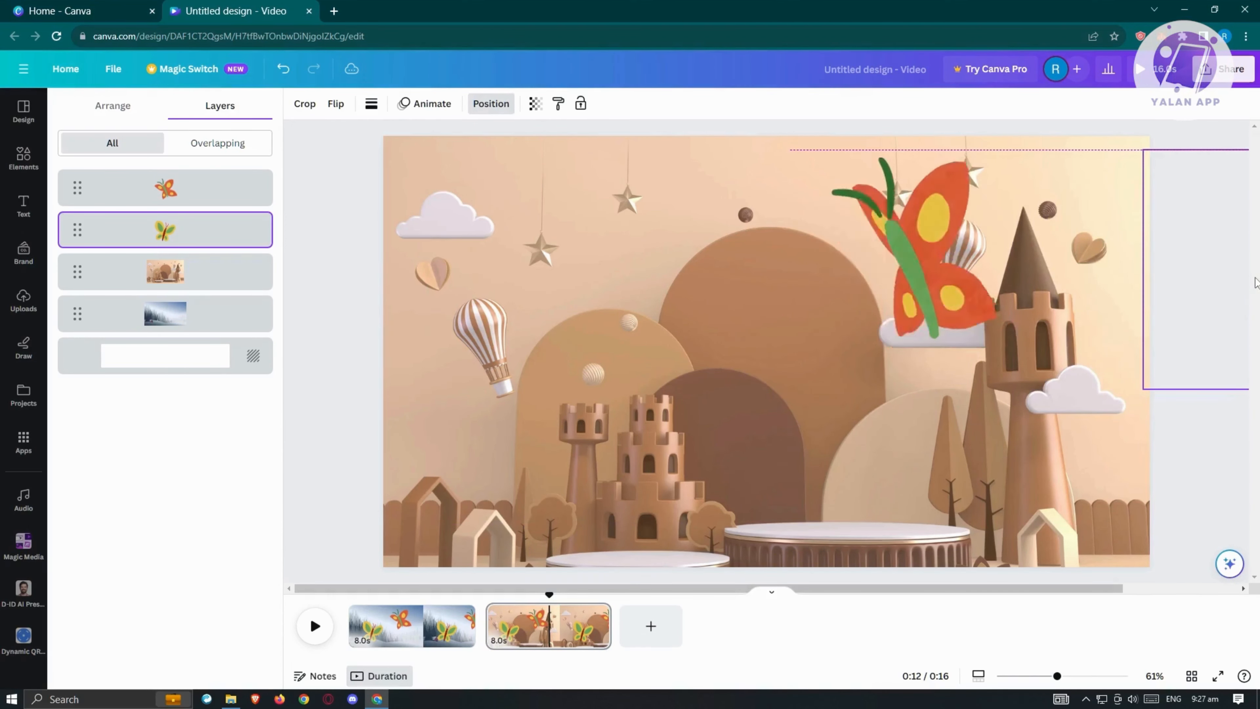
{"action": "left_click_drag", "start_coordinate": [1256, 282], "coordinate": [1255, 282]}
- Move the orange butterfly out past the second page's left edge, level with the page's bottom, leaving only a thin strip of its frame overlapping
{"action": "left_click_drag", "start_coordinate": [1019, 287], "coordinate": [279, 315]}
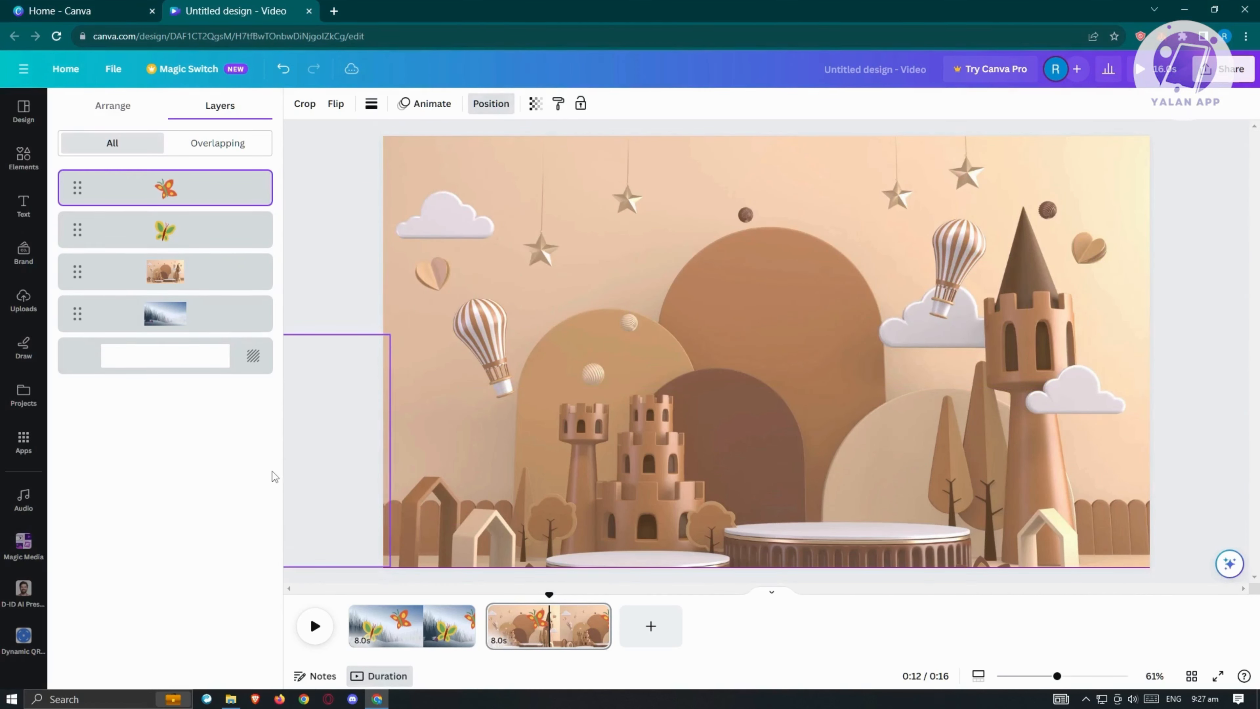
{"action": "left_click_drag", "start_coordinate": [272, 471], "coordinate": [272, 471]}
{"action": "left_click", "coordinate": [343, 233]}
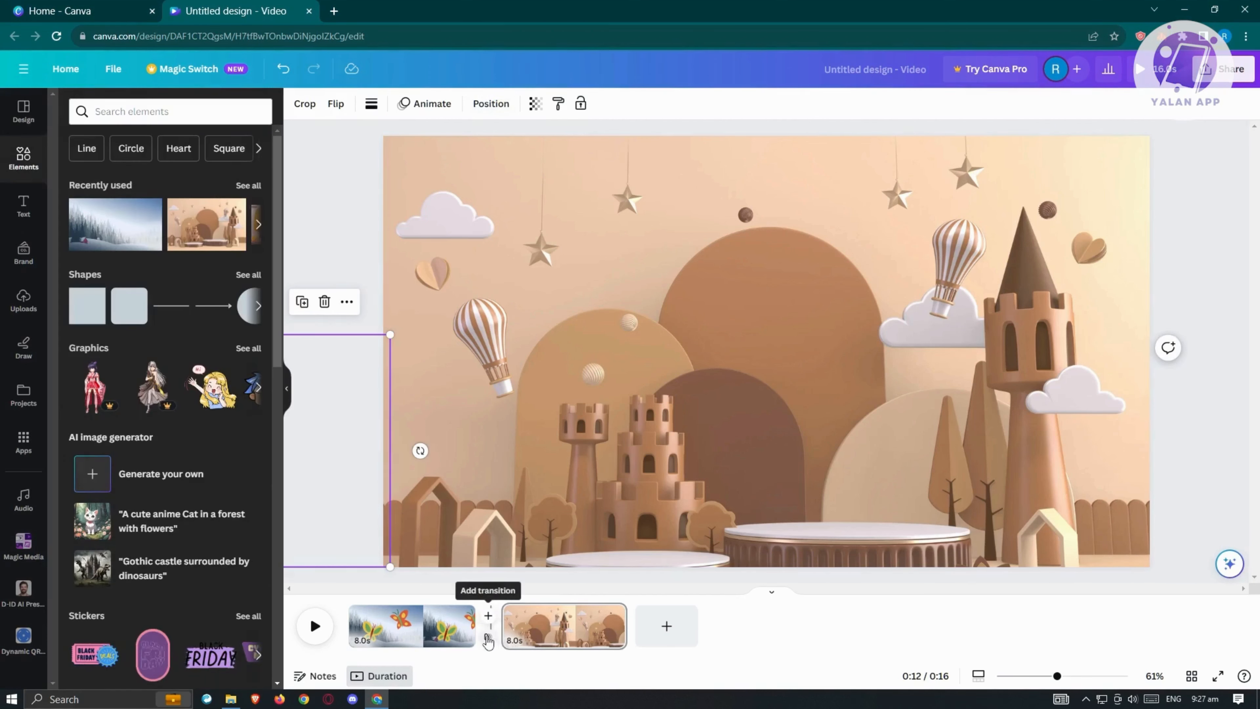
- Add a Match & Move transition between the two pages and set its duration to 1.5 seconds
{"action": "left_click", "coordinate": [488, 640]}
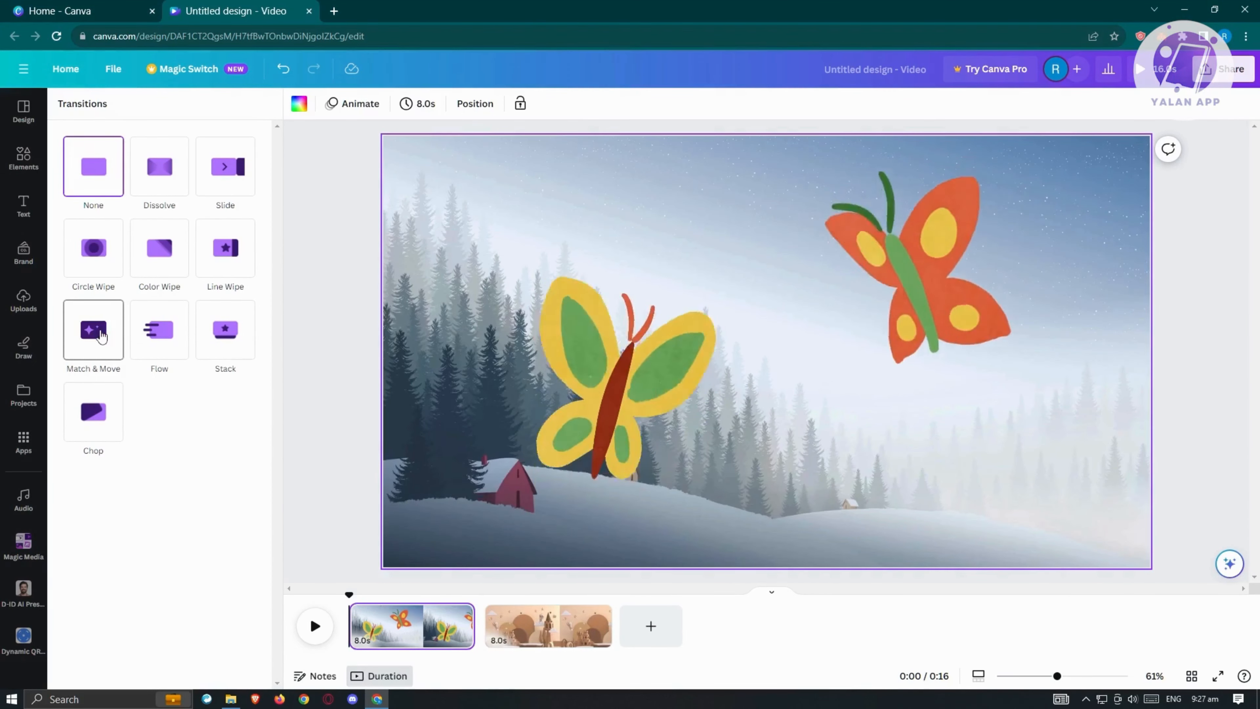
{"action": "left_click", "coordinate": [101, 336]}
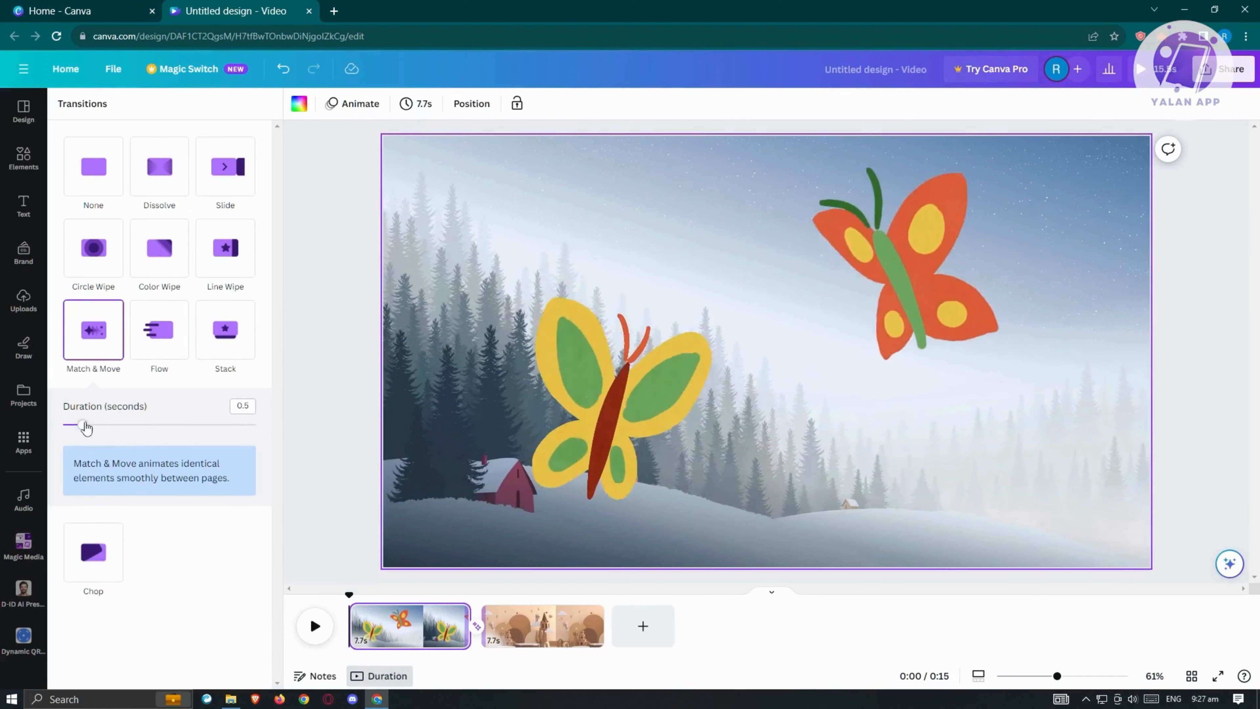
{"action": "left_click_drag", "start_coordinate": [83, 425], "coordinate": [130, 433]}
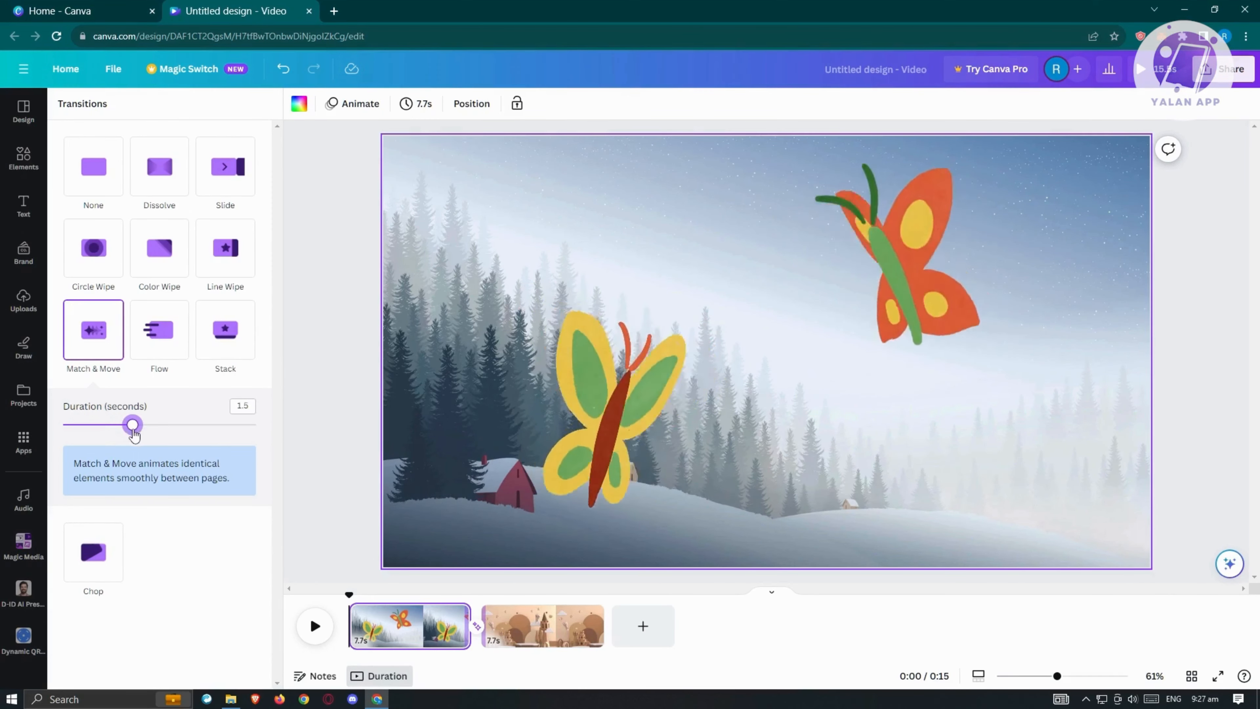
{"action": "left_click", "coordinate": [393, 498]}
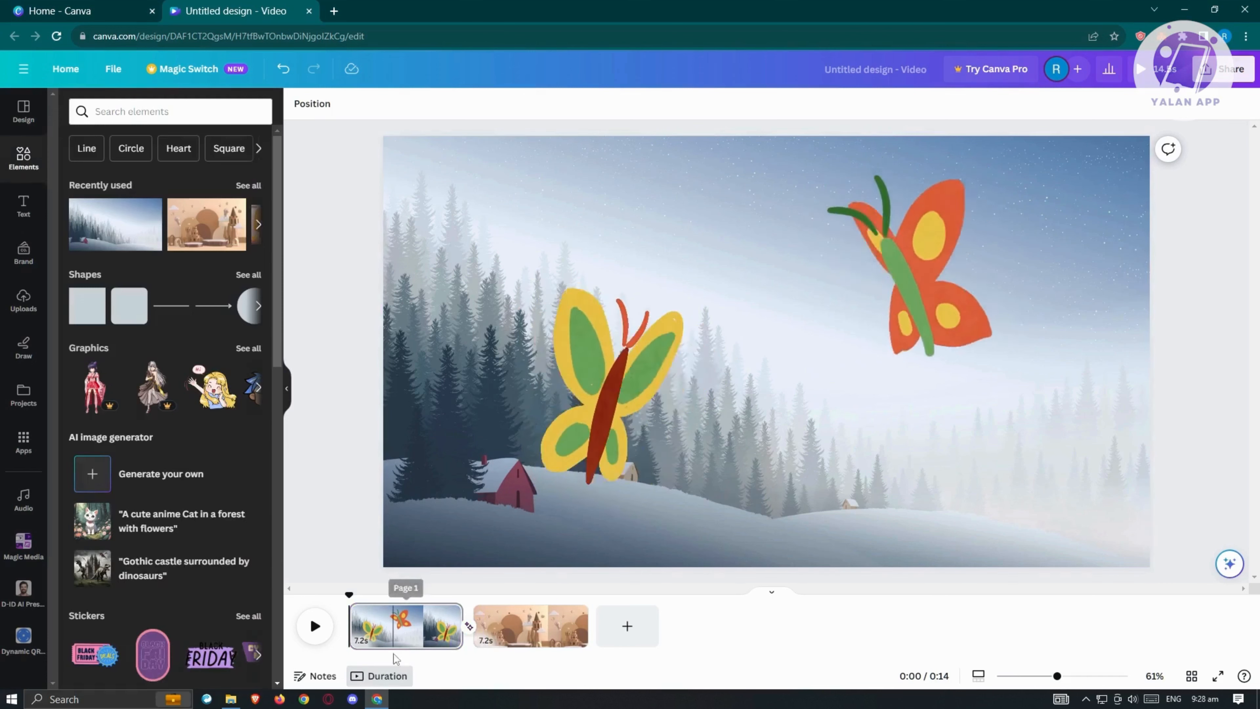
- Shorten the first page to 4.0 seconds and the second page to 6.5 seconds
{"action": "left_click_drag", "start_coordinate": [456, 642], "coordinate": [411, 640]}
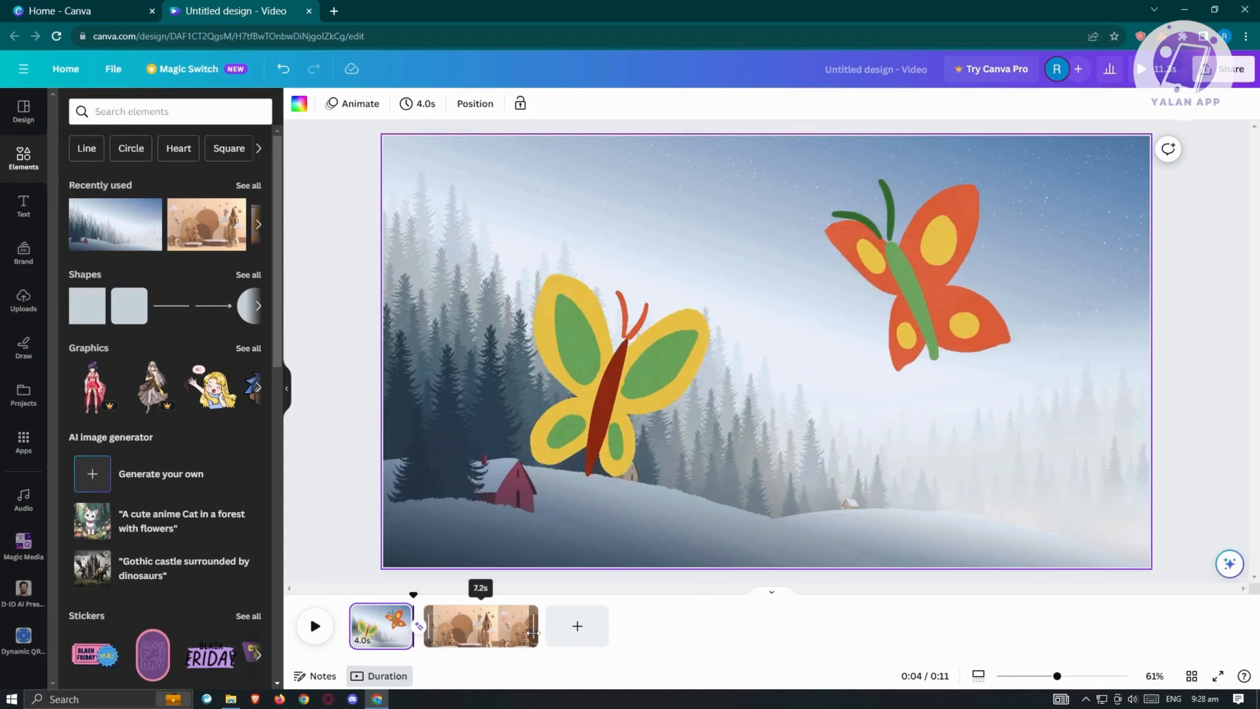
{"action": "left_click_drag", "start_coordinate": [536, 640], "coordinate": [522, 633]}
{"action": "left_click", "coordinate": [317, 539]}
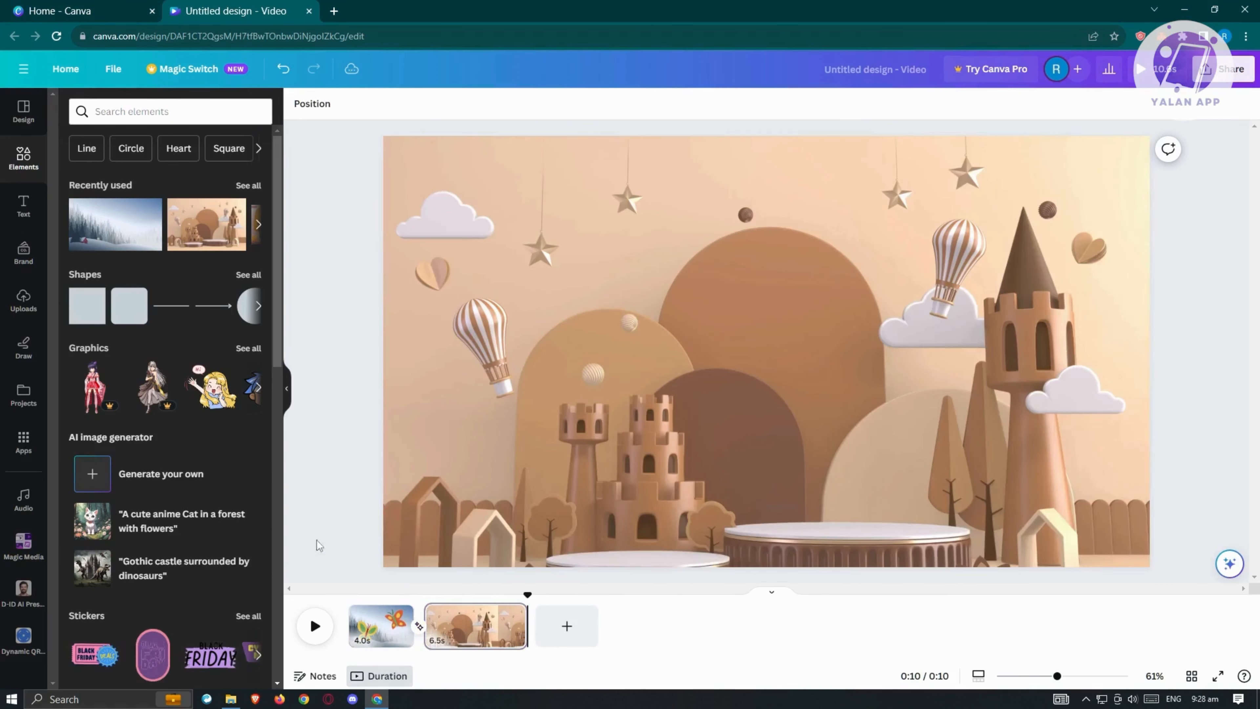
- Play the video from the start of the first page to preview the transition
{"action": "left_click", "coordinate": [353, 608]}
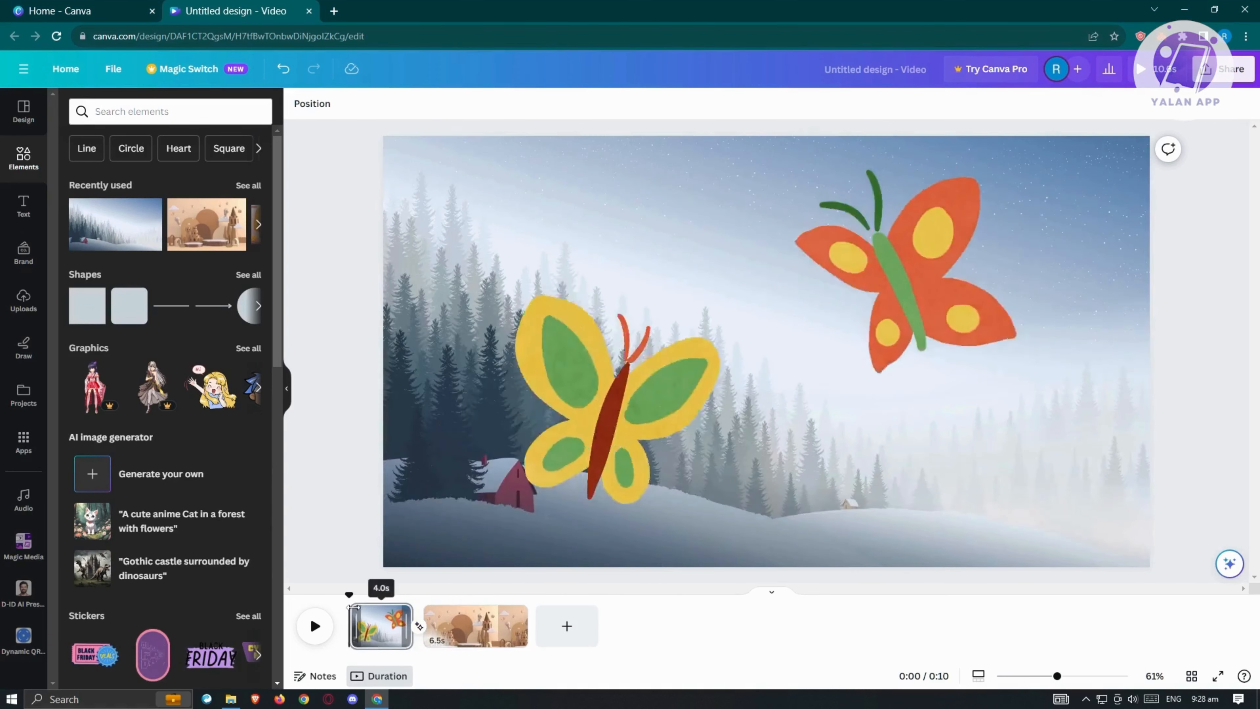
{"action": "key", "text": "space"}
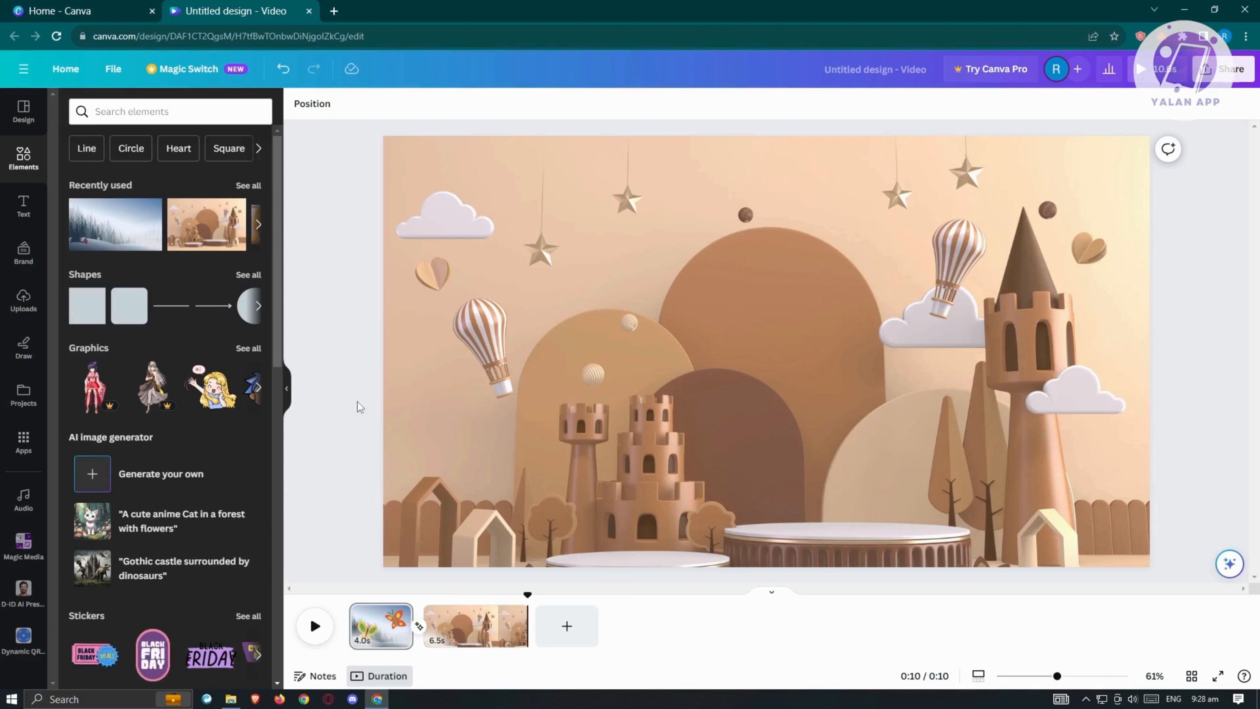